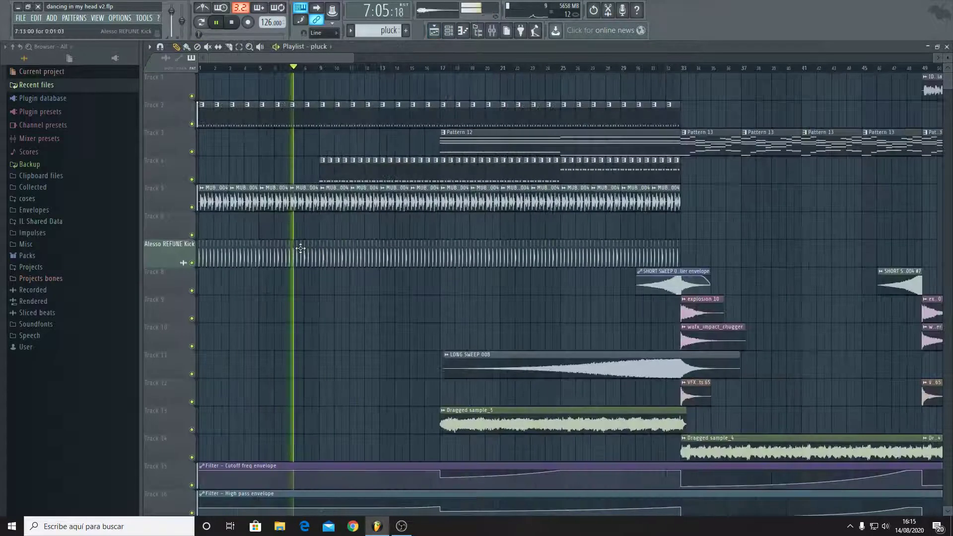
# Review the intro bass notes on Track 4 in the piano roll and return to the playlist
pyautogui.scroll(4, 324, 209)
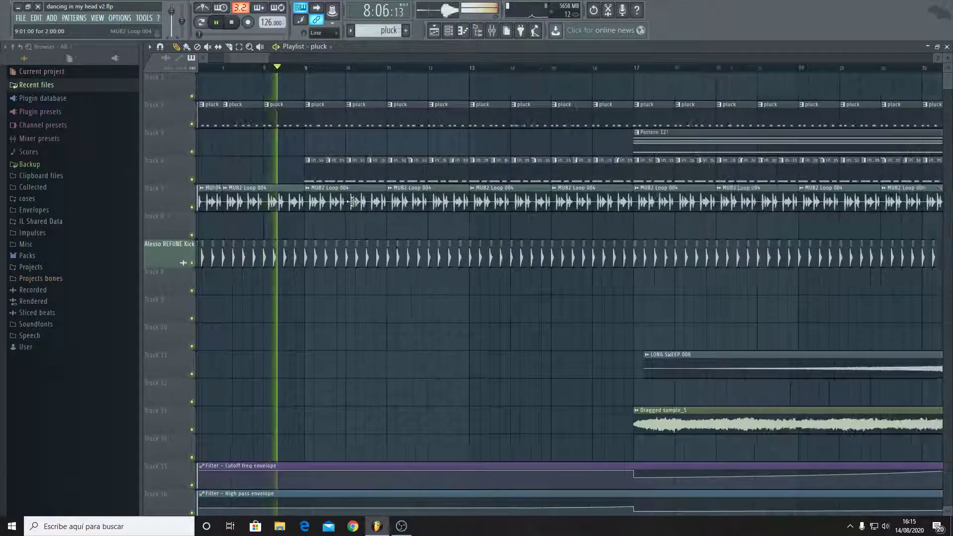
pyautogui.doubleClick(341, 175)
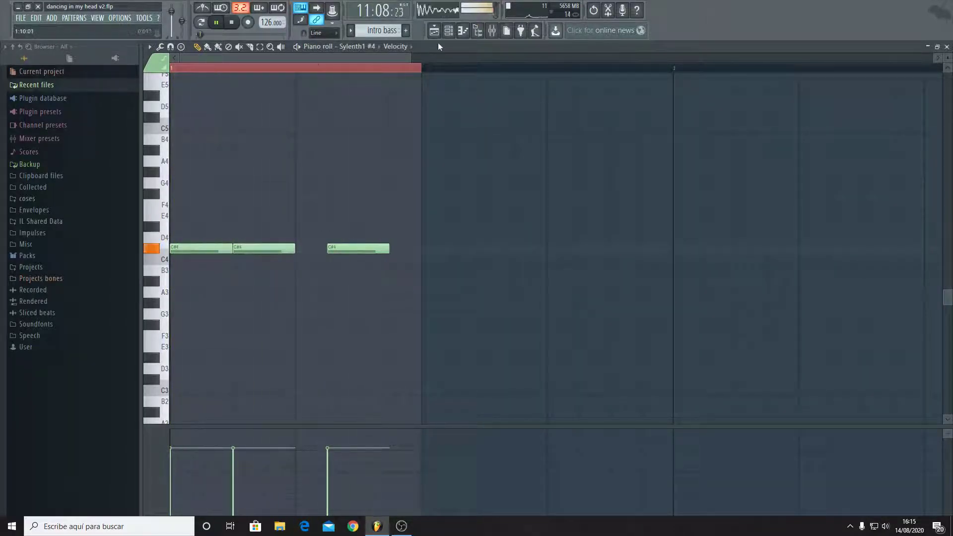
pyautogui.click(434, 31)
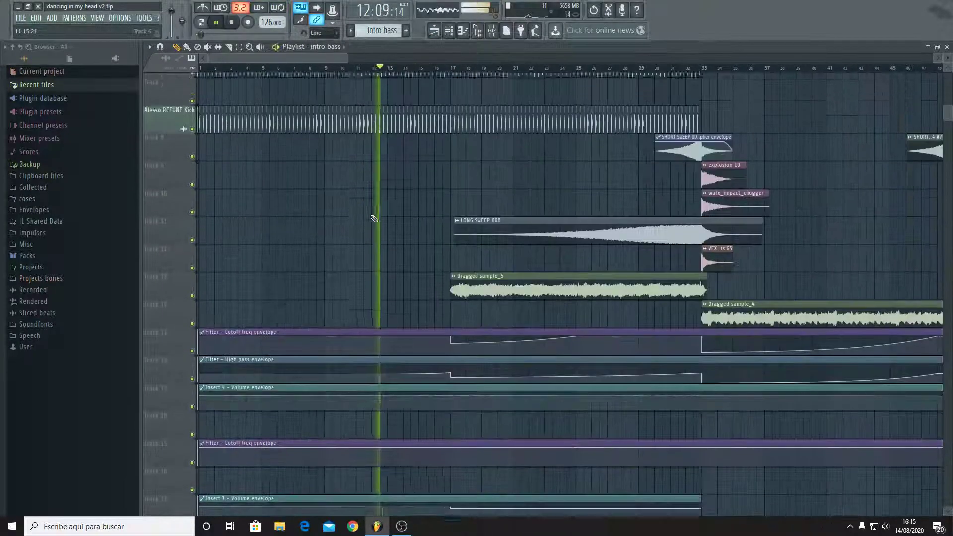
# Review the Pattern 12 chords and the Pattern 21 bass notes in the piano roll, returning to the playlist after each
pyautogui.scroll(-1, 945, 98)
pyautogui.moveTo(949, 115); pyautogui.dragTo(947, 75)
pyautogui.scroll(3, 591, 199)
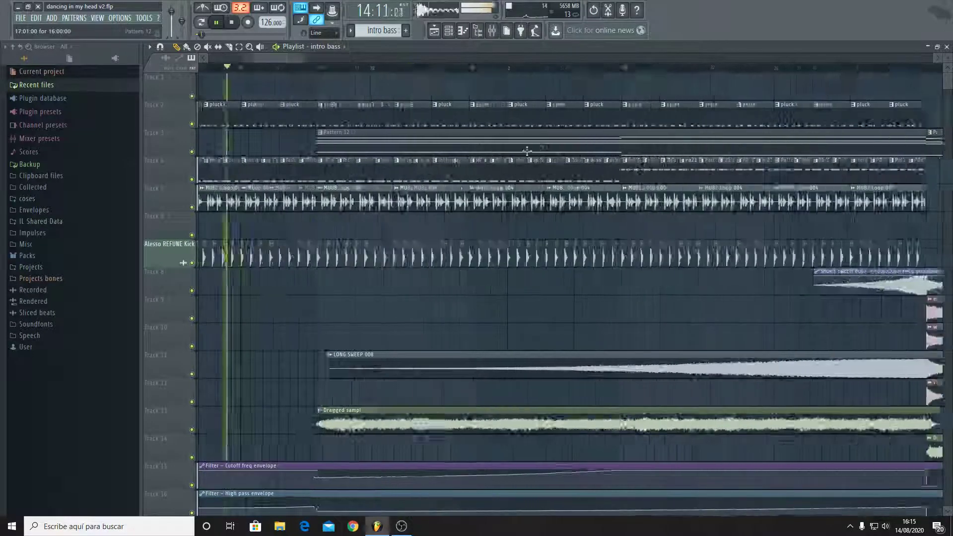
pyautogui.click(437, 144)
pyautogui.doubleClick(436, 145)
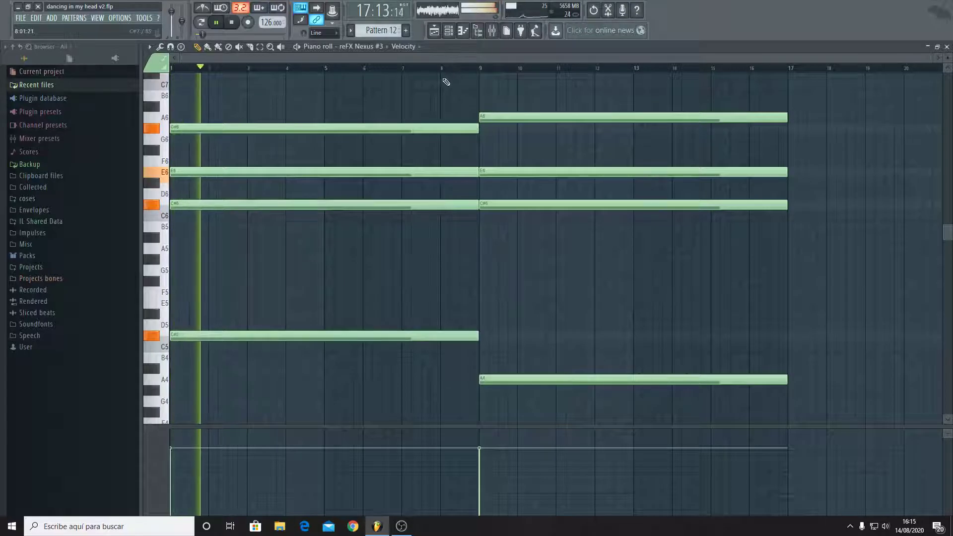
pyautogui.click(434, 31)
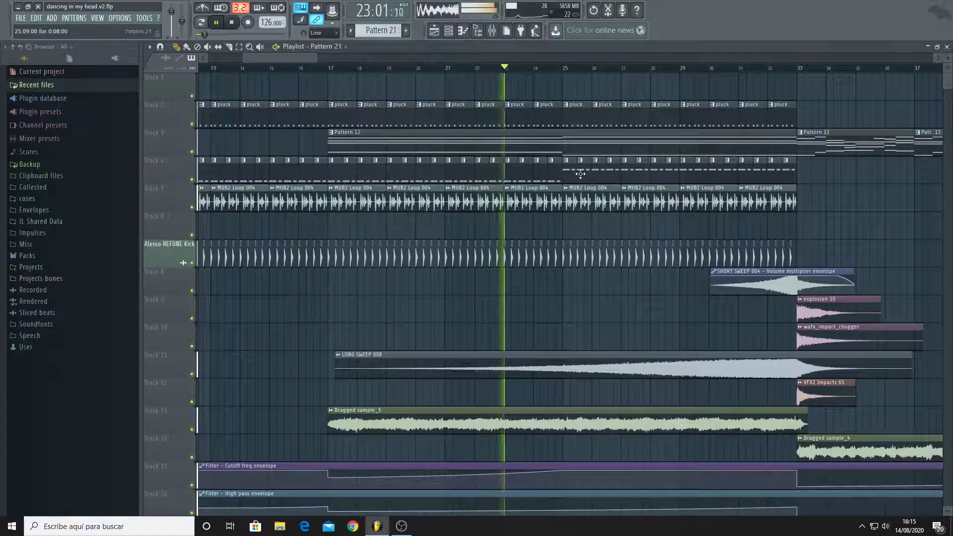
pyautogui.doubleClick(580, 173)
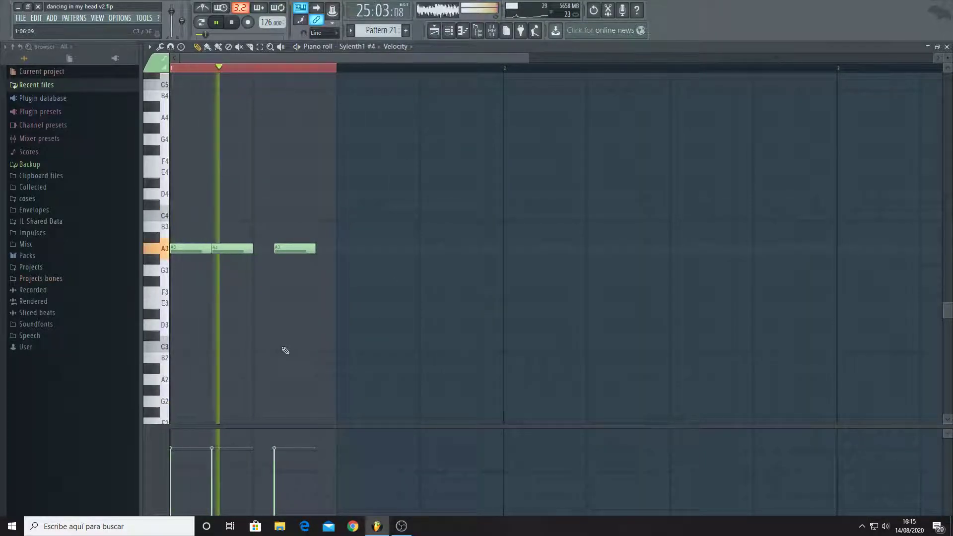
pyautogui.click(434, 31)
# Examine the sweep, impact and automation clips around bar 33, and review the Pattern 13 chords in the piano roll
pyautogui.scroll(-2, 565, 214)
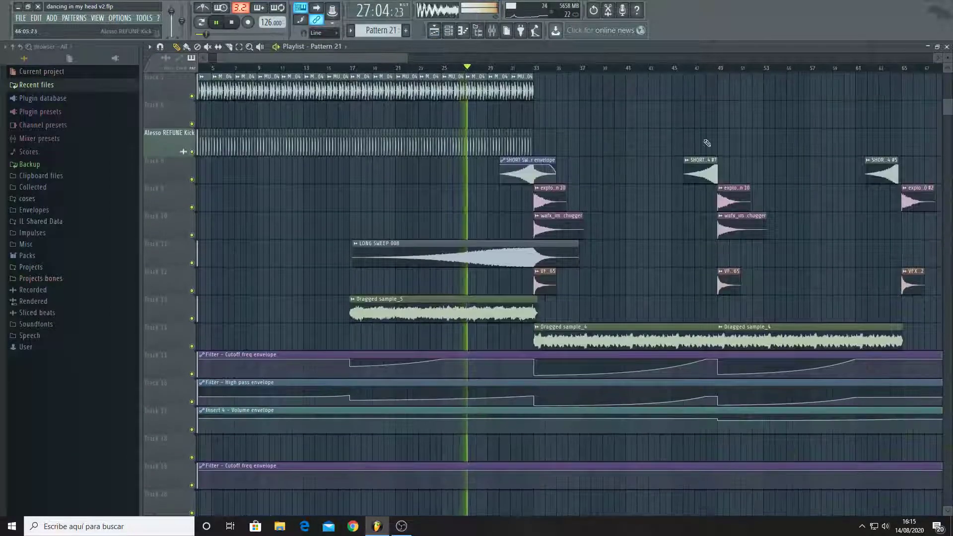
pyautogui.moveTo(948, 113); pyautogui.dragTo(918, 145)
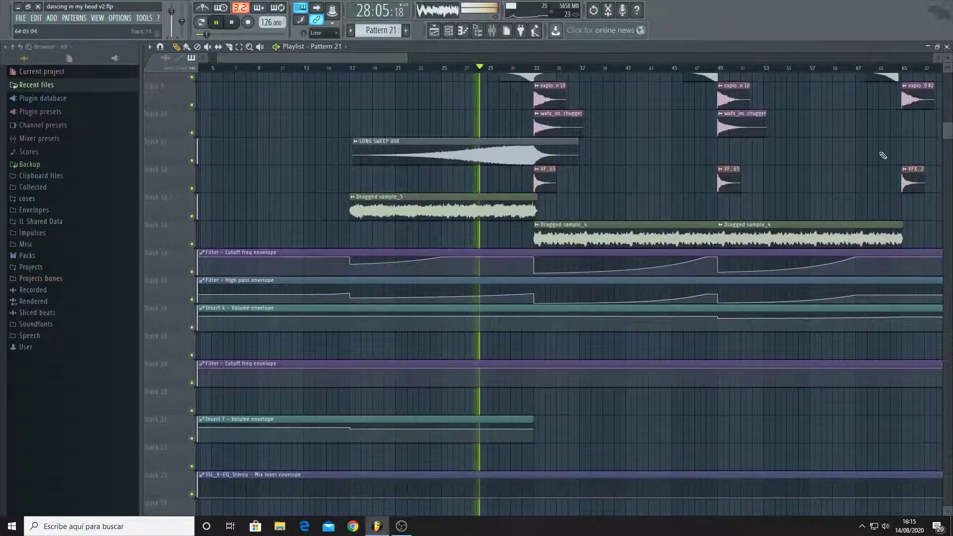
pyautogui.scroll(5, 540, 172)
pyautogui.scroll(2, 433, 283)
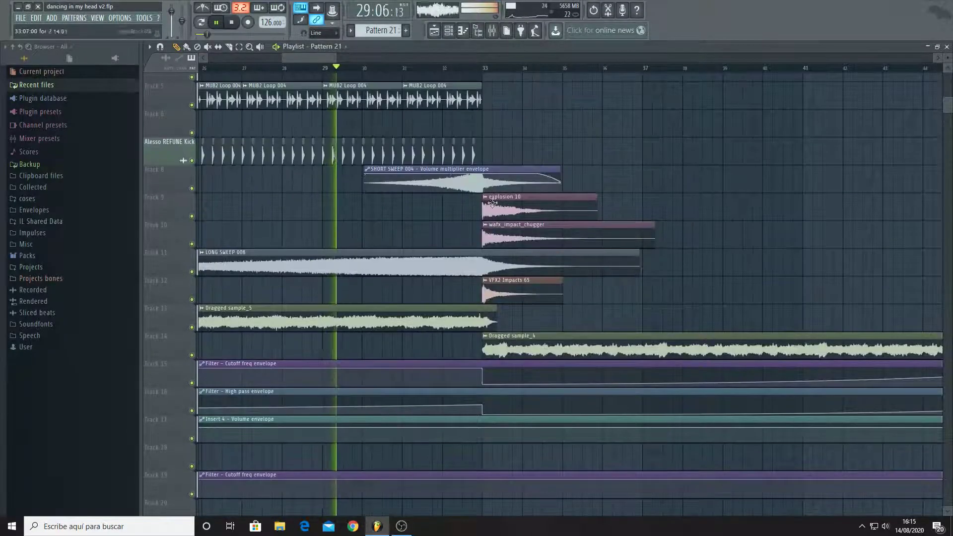
pyautogui.scroll(-3, 638, 222)
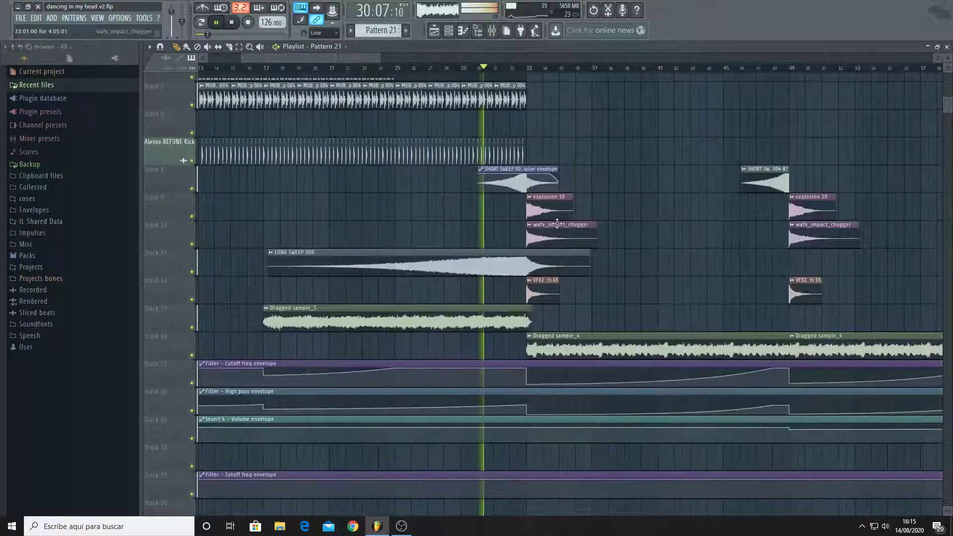
pyautogui.scroll(2, 638, 223)
pyautogui.scroll(-2, 395, 223)
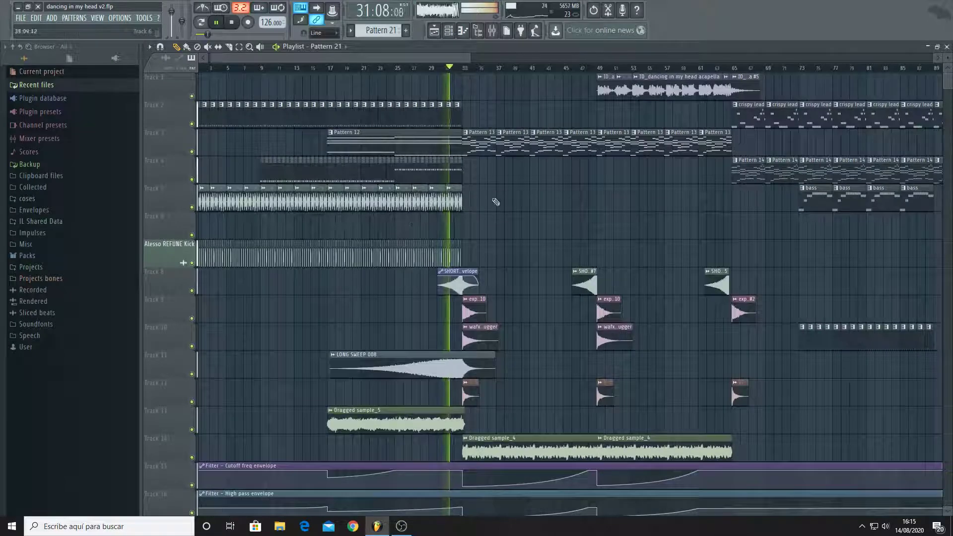
pyautogui.doubleClick(480, 147)
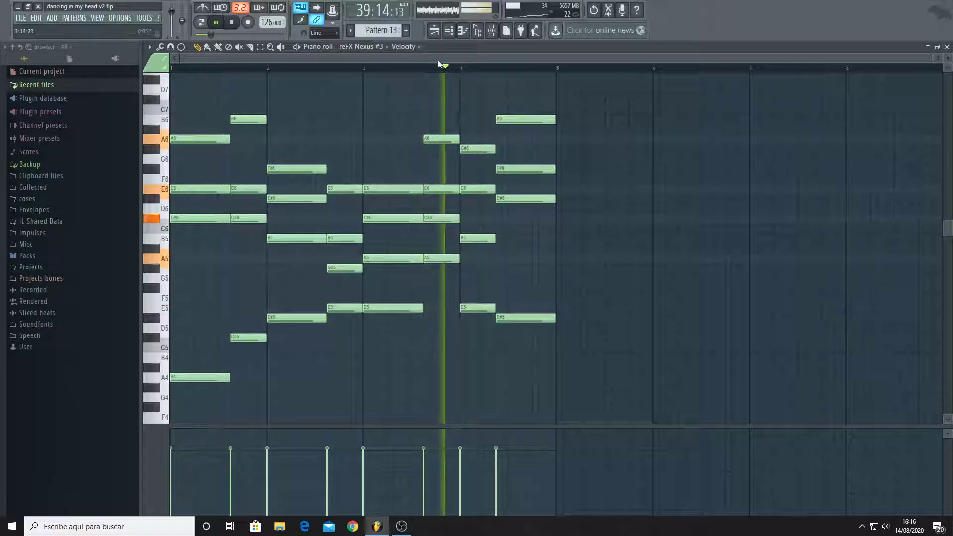
pyautogui.click(434, 31)
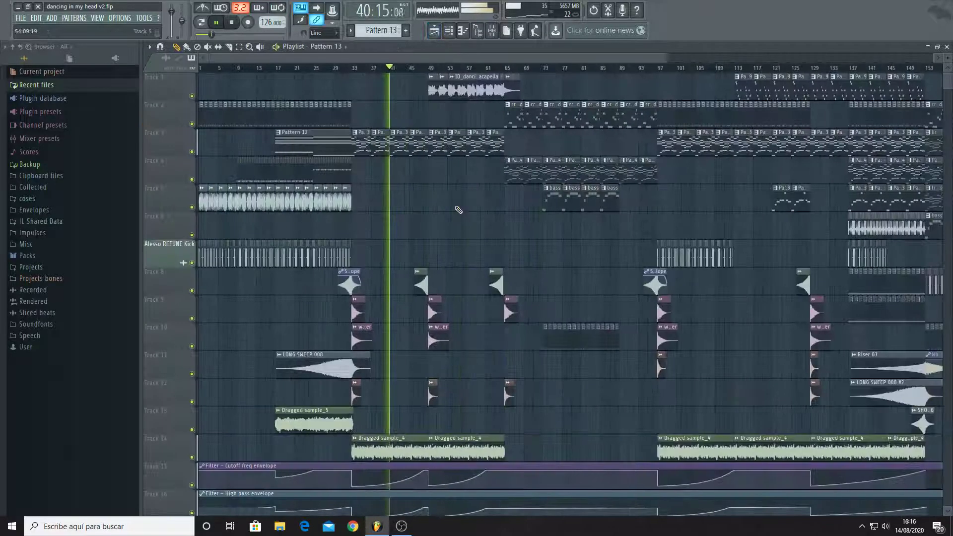
# Mute Track 1, which holds the dancing in my head acapella, in the playlist
pyautogui.keyDown('ctrl'); pyautogui.scroll(5, 382, 248); pyautogui.keyUp('ctrl')
pyautogui.scroll(-4, 432, 221)
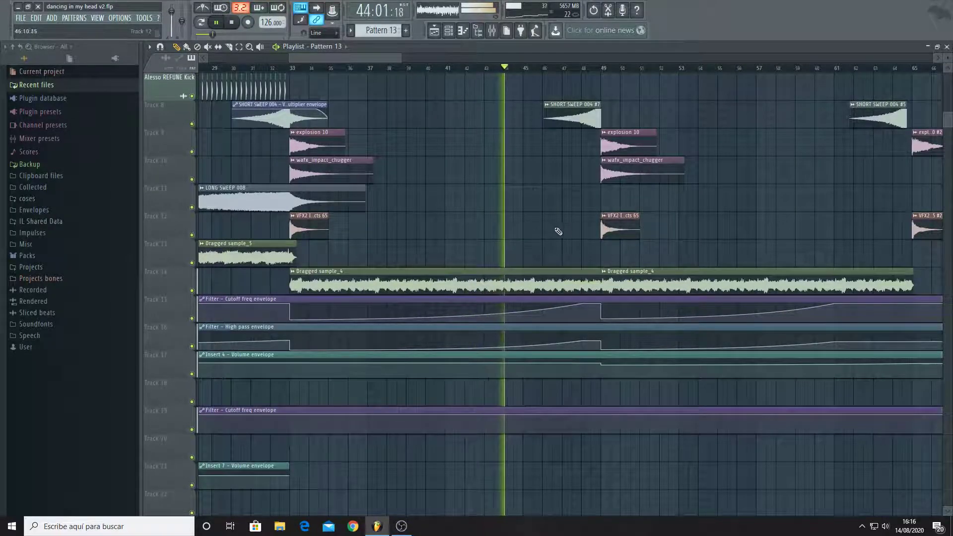
pyautogui.scroll(4, 570, 226)
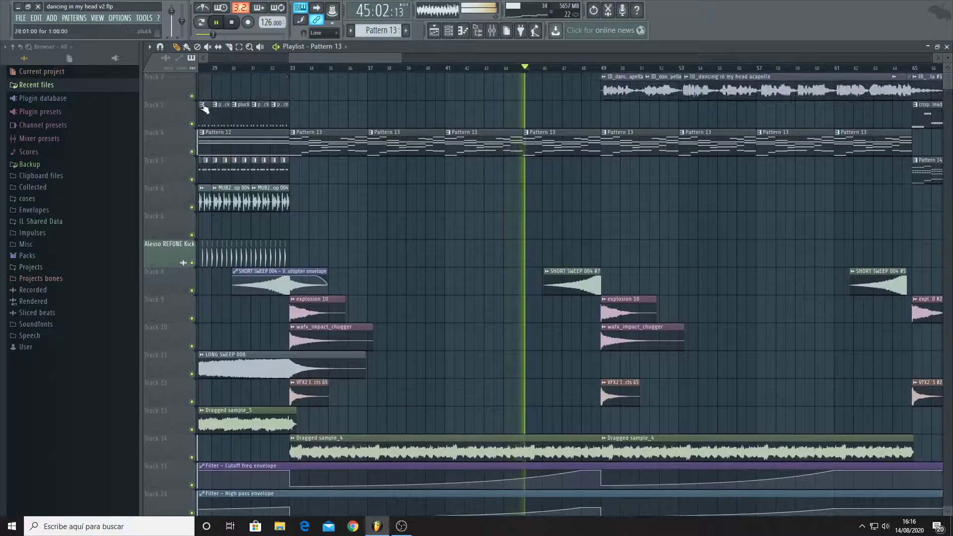
pyautogui.scroll(1, 204, 105)
pyautogui.keyDown('ctrl'); pyautogui.scroll(-3, 449, 249); pyautogui.keyUp('ctrl')
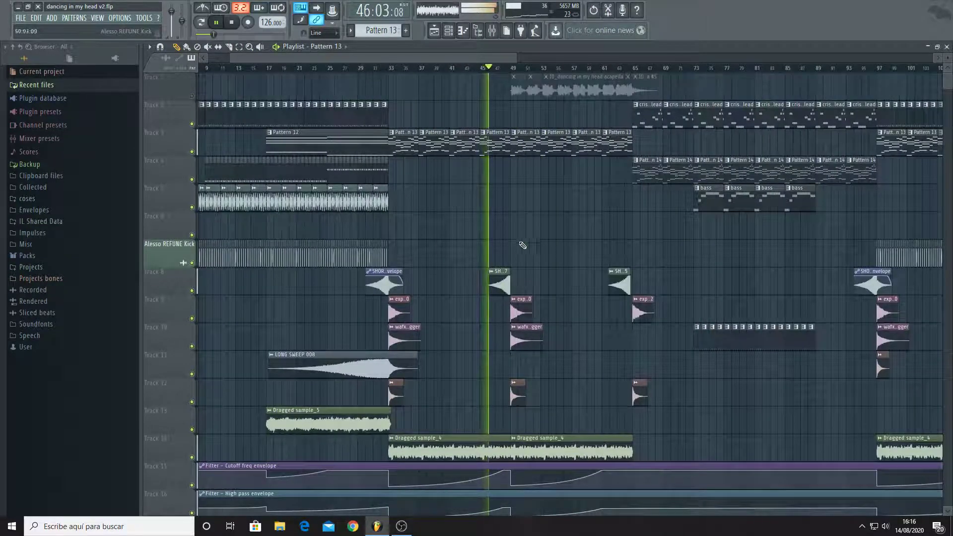
# Examine the acapella, Pattern 13, sweep and impact clips between bars 49 and 65 of the playlist
pyautogui.keyDown('ctrl'); pyautogui.scroll(4, 523, 280); pyautogui.keyUp('ctrl')
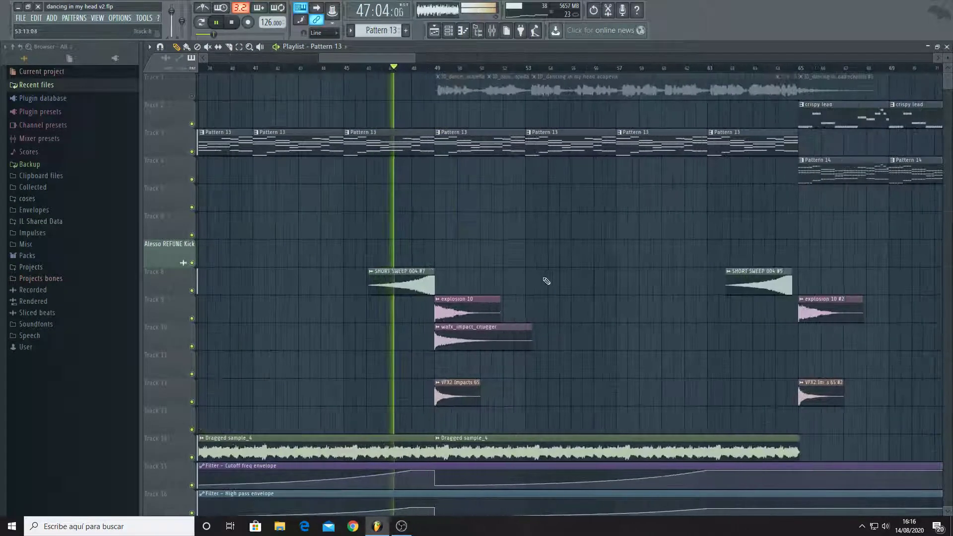
pyautogui.keyDown('ctrl'); pyautogui.scroll(6, 399, 257); pyautogui.keyUp('ctrl')
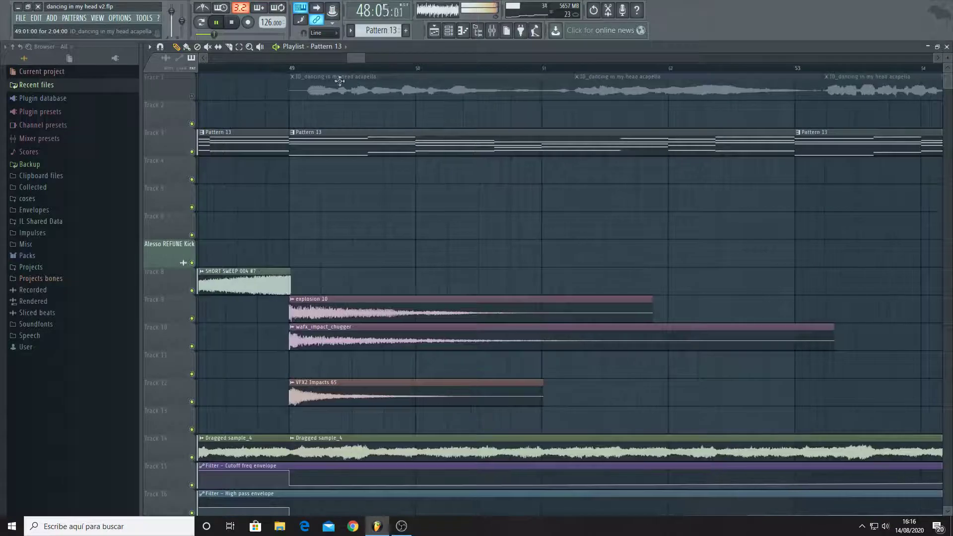
pyautogui.keyDown('ctrl'); pyautogui.scroll(-6, 402, 251); pyautogui.keyUp('ctrl')
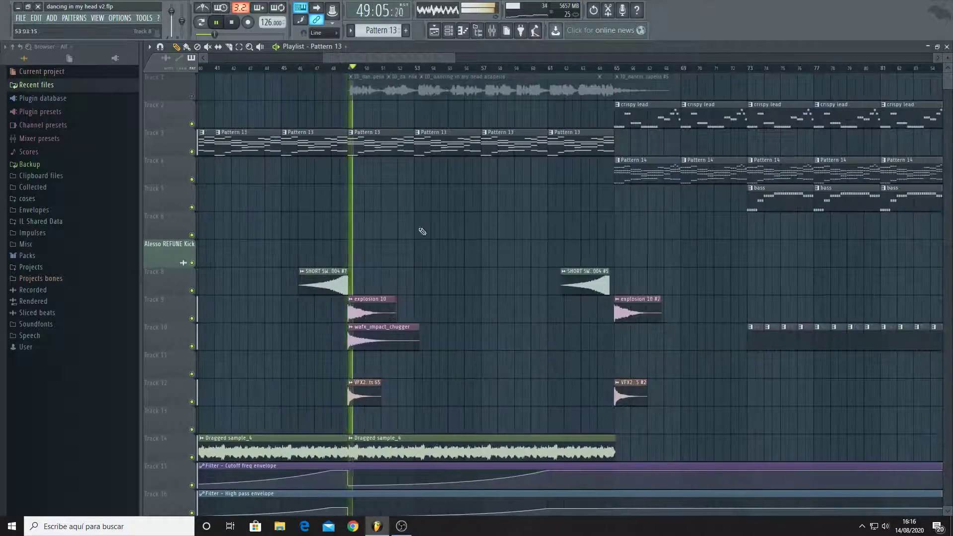
pyautogui.moveTo(950, 88)
pyautogui.mouseDown()
pyautogui.moveTo(938, 225)
pyautogui.moveTo(946, 85)
pyautogui.mouseUp()
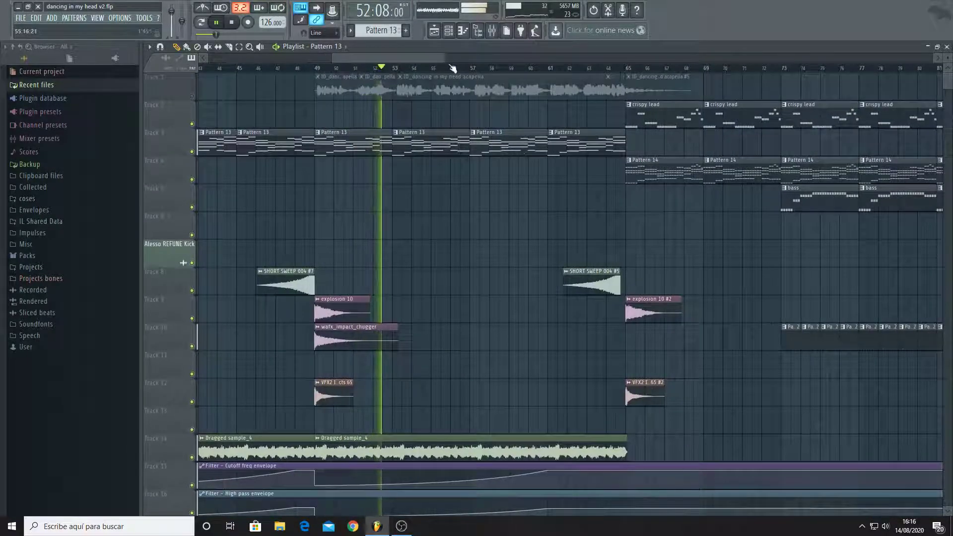
pyautogui.moveTo(425, 59); pyautogui.dragTo(432, 58)
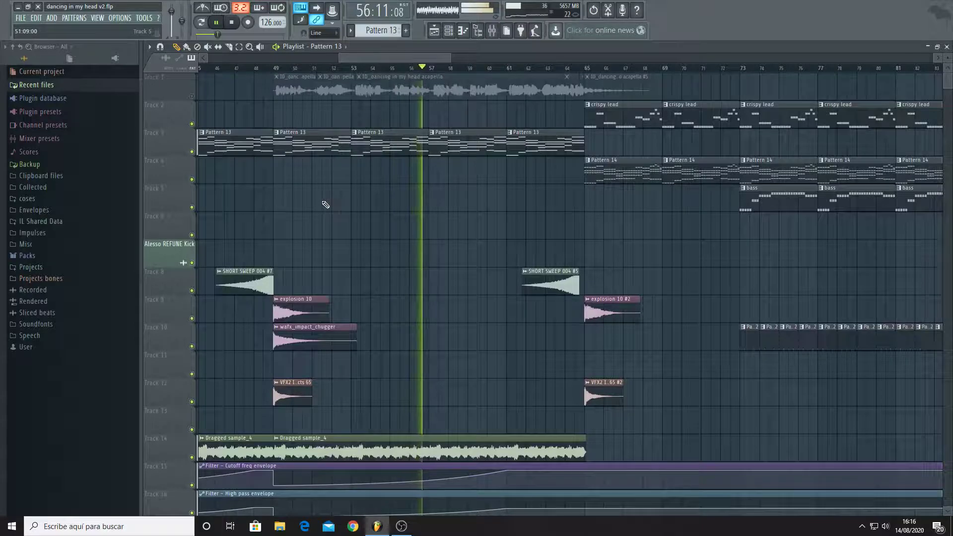
pyautogui.scroll(-5, 325, 205)
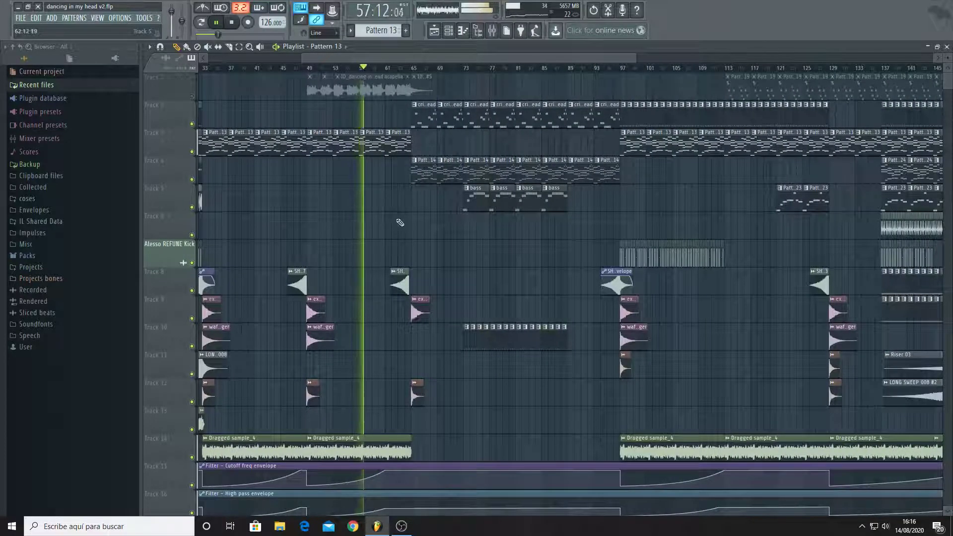
pyautogui.scroll(5, 405, 238)
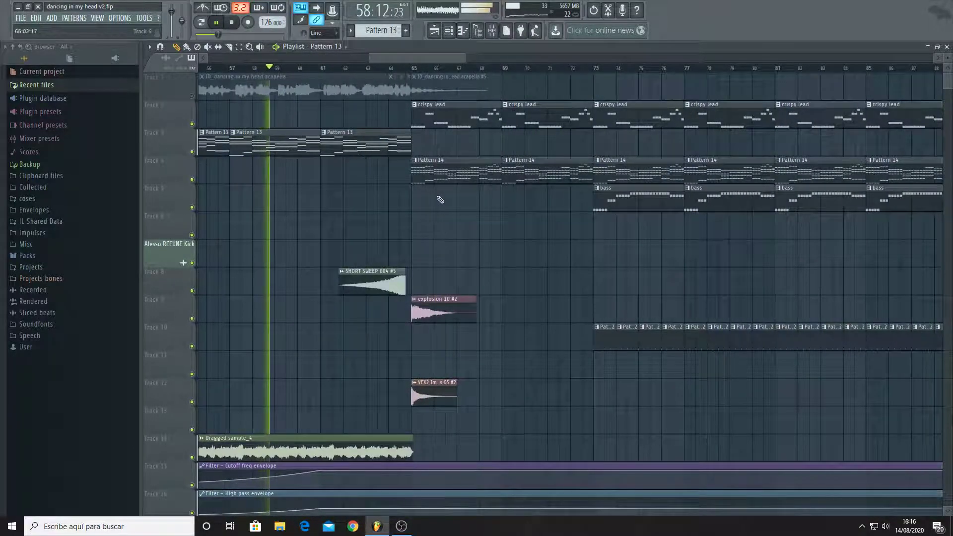
# Review the Pattern 14 chords on Track 4 in the piano roll and return to the playlist
pyautogui.doubleClick(449, 178)
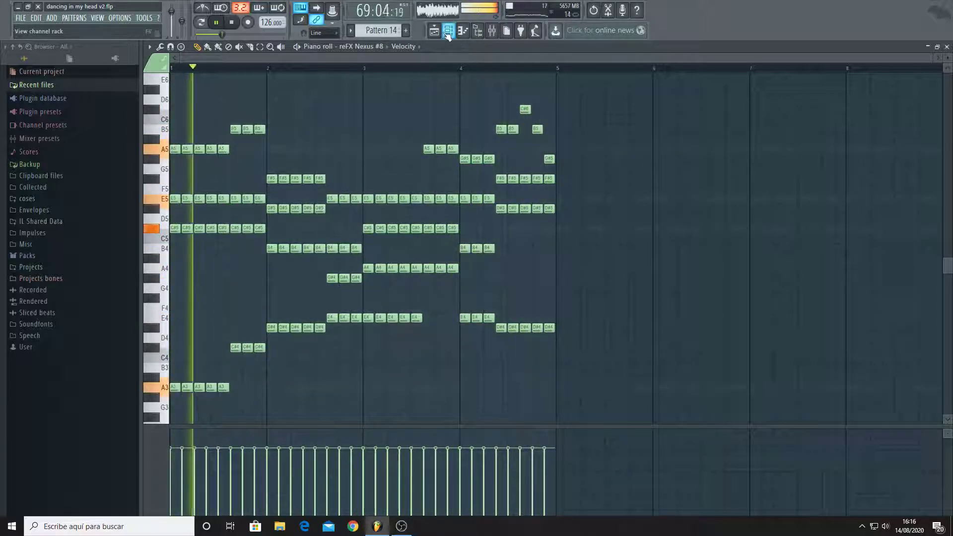
pyautogui.press('F5')
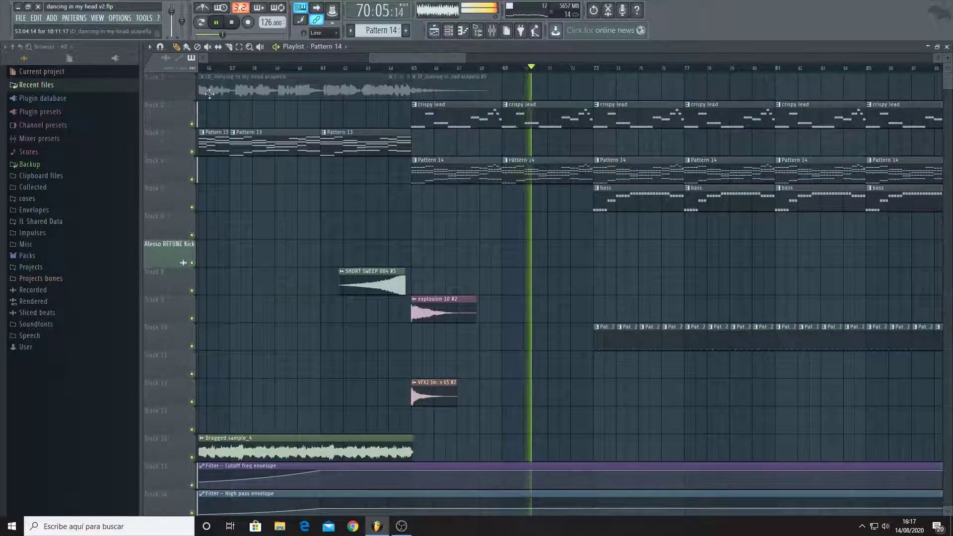
# Restore the acapella on Track 1 by undoing its mute, and show the drop section from bar 69 onward
pyautogui.hotkey('ctrl', 'z')
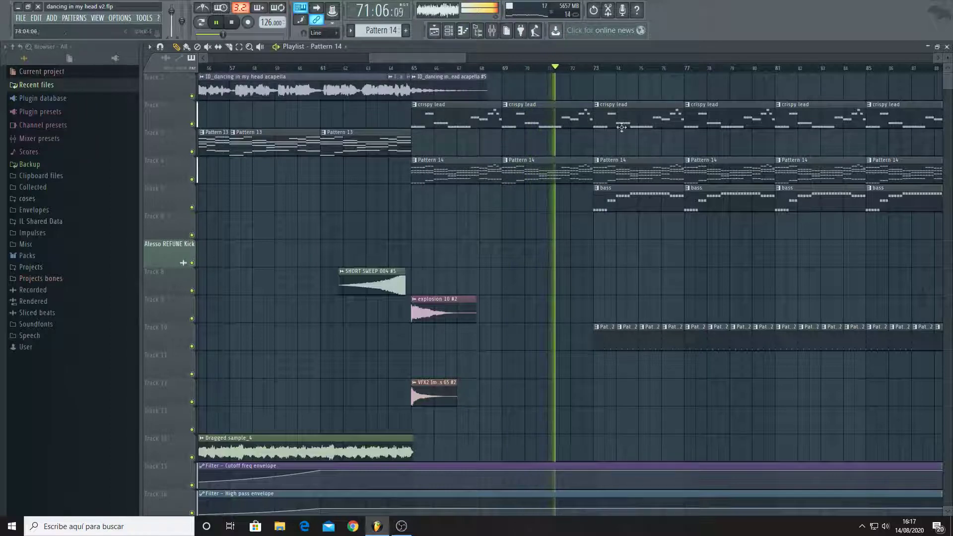
pyautogui.scroll(4, 622, 127)
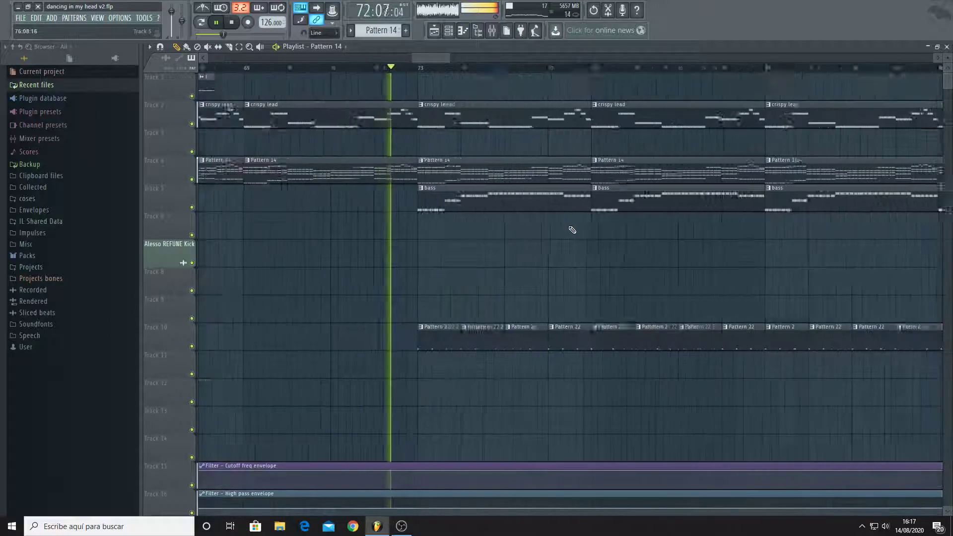
pyautogui.scroll(-5, 312, 218)
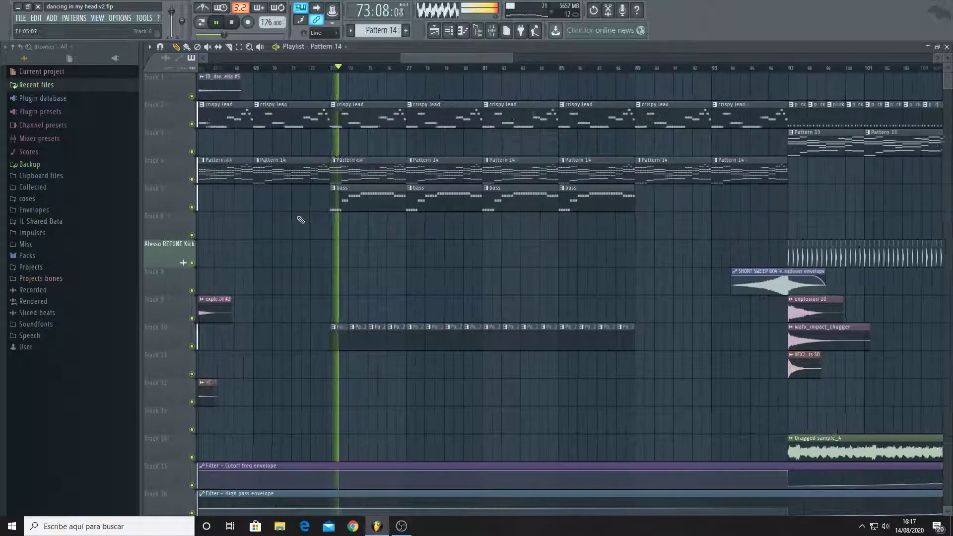
# Review the crispy lead melody and the bass pattern in the piano roll, returning to the playlist after each
pyautogui.doubleClick(361, 124)
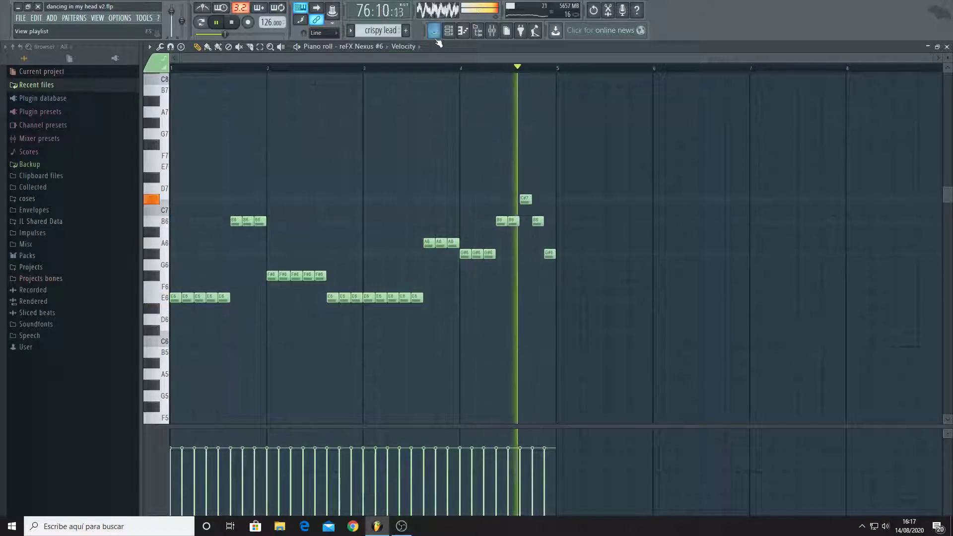
pyautogui.press('F5')
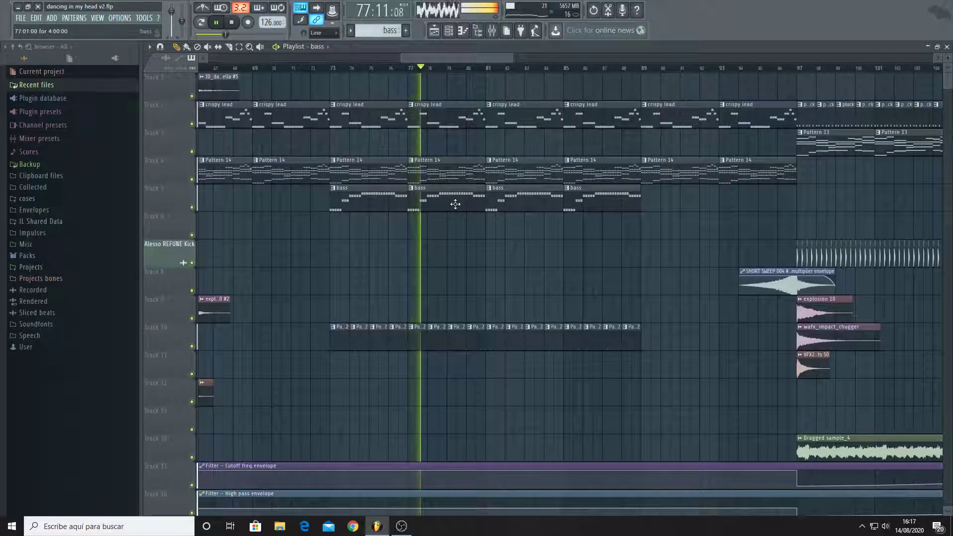
pyautogui.doubleClick(456, 204)
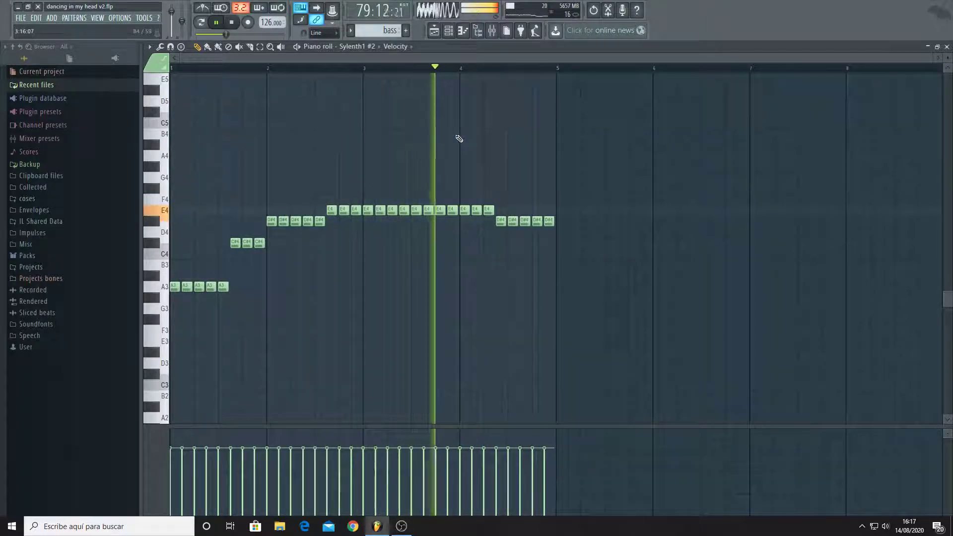
pyautogui.click(435, 32)
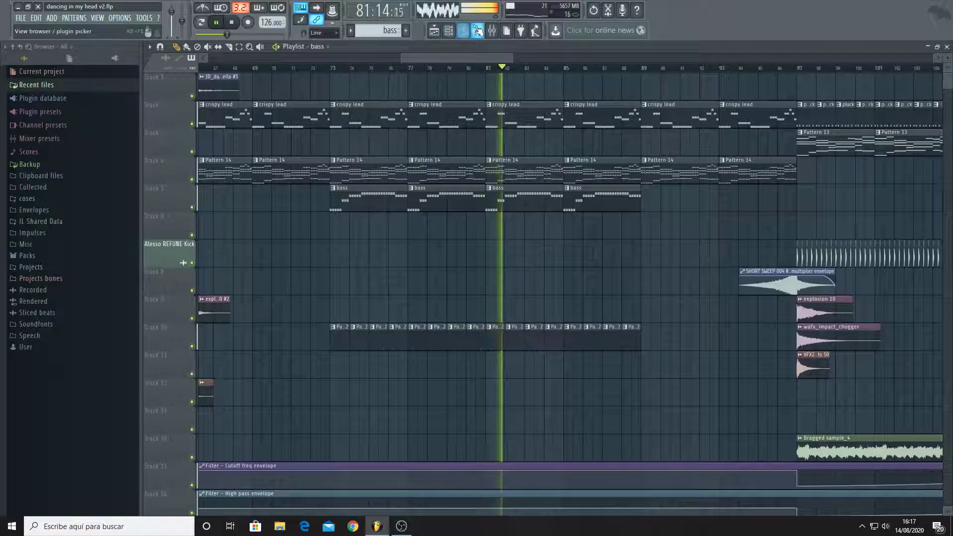
# Open the channel rack for the bass pattern and look through its instrument channels
pyautogui.click(453, 32)
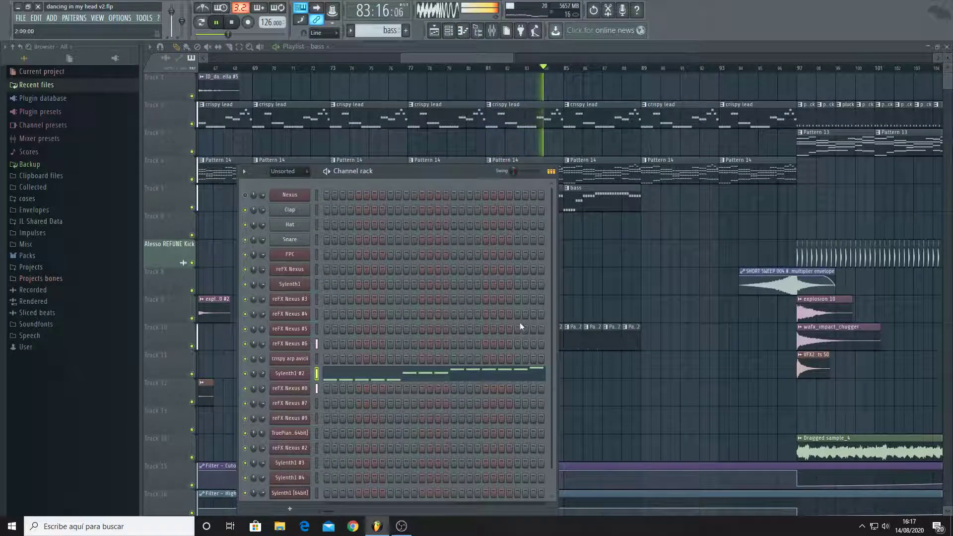
pyautogui.moveTo(549, 308); pyautogui.dragTo(558, 477)
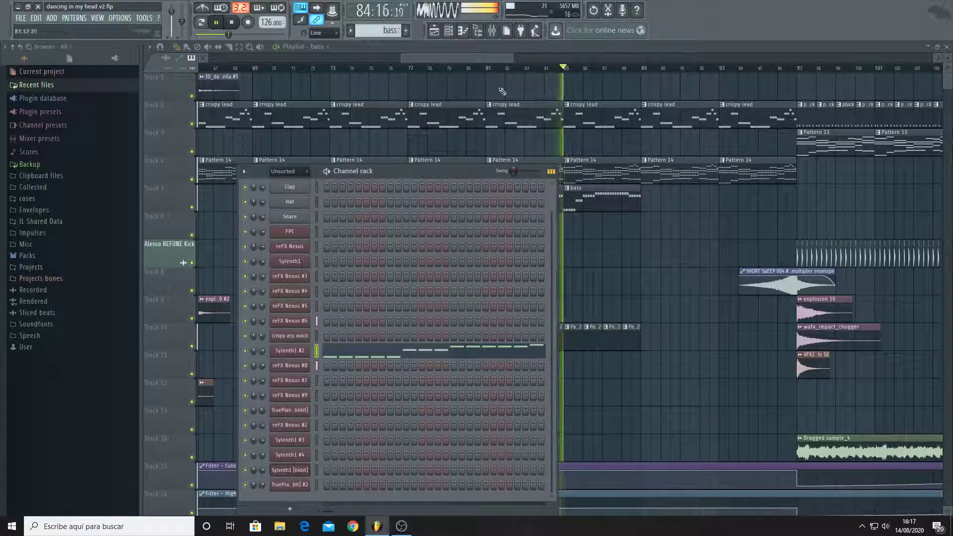
# Close the channel rack and show the end of the crispy lead and Pattern 14 section leading into bar 97
pyautogui.press('F6')
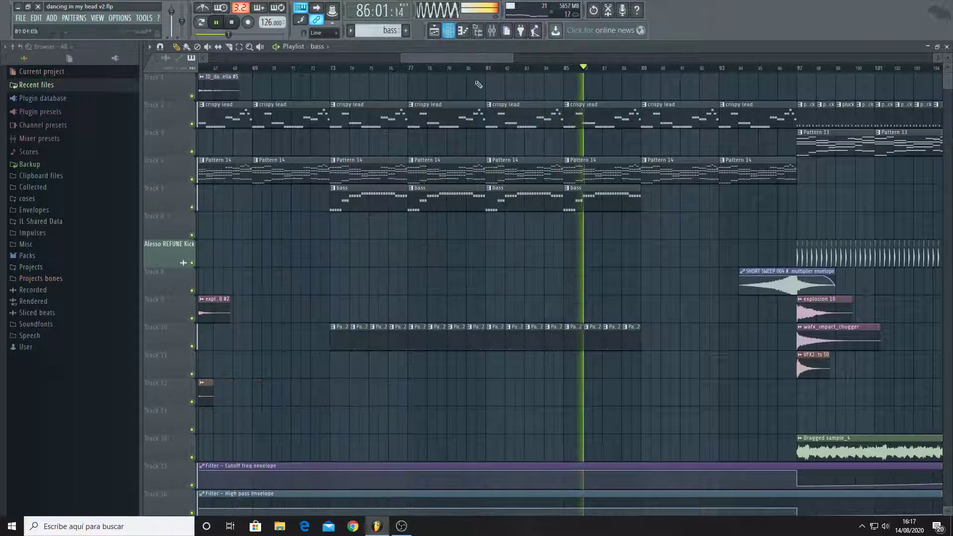
pyautogui.scroll(-6, 685, 201)
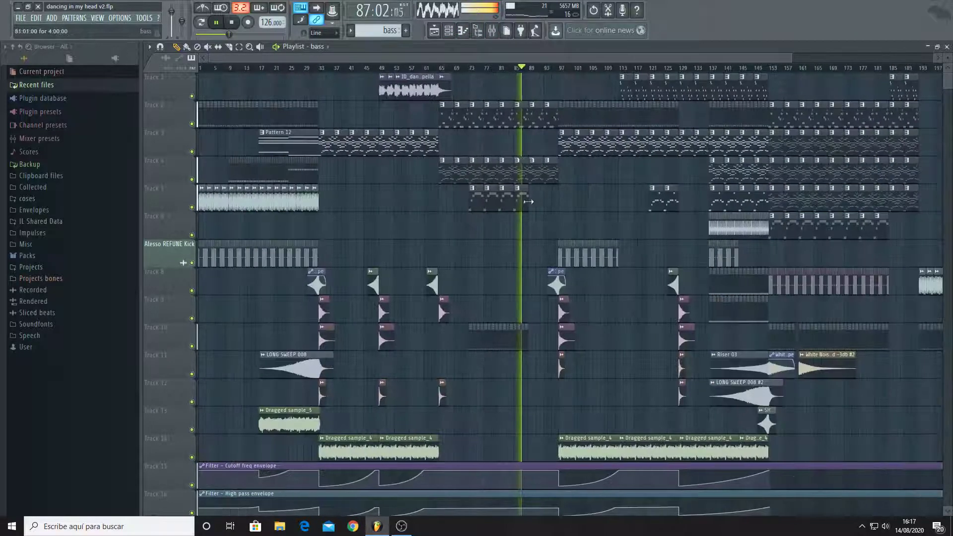
pyautogui.scroll(6, 552, 189)
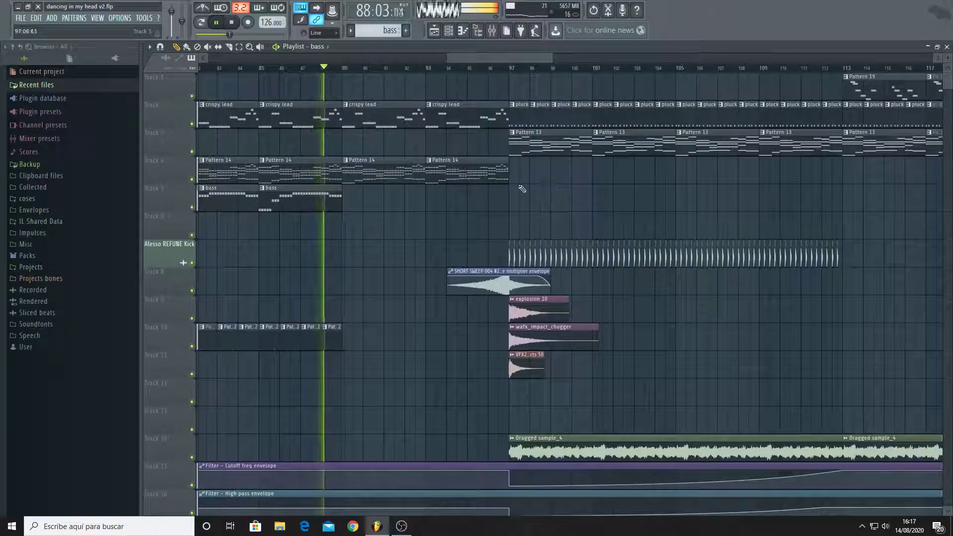
pyautogui.scroll(2, 391, 178)
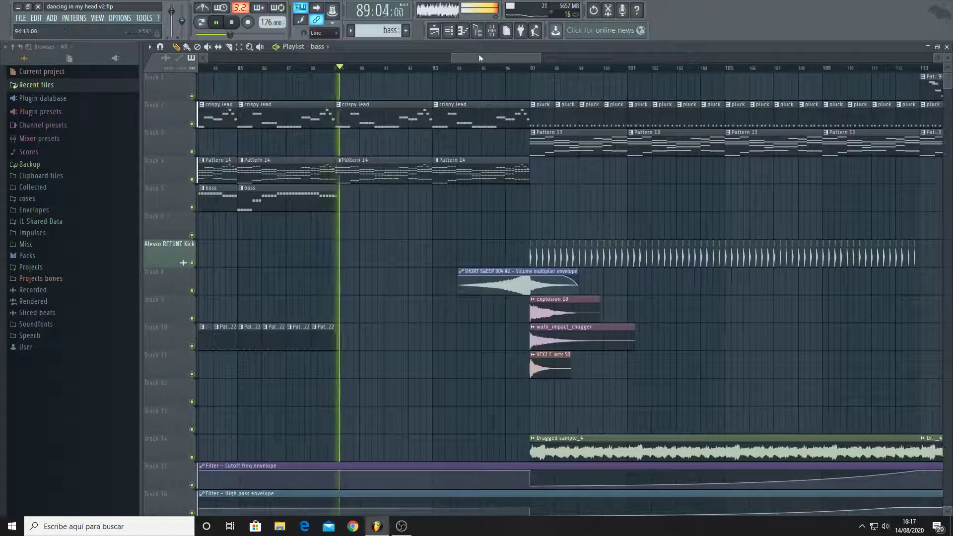
pyautogui.click(492, 30)
pyautogui.click(492, 31)
pyautogui.scroll(2, 468, 168)
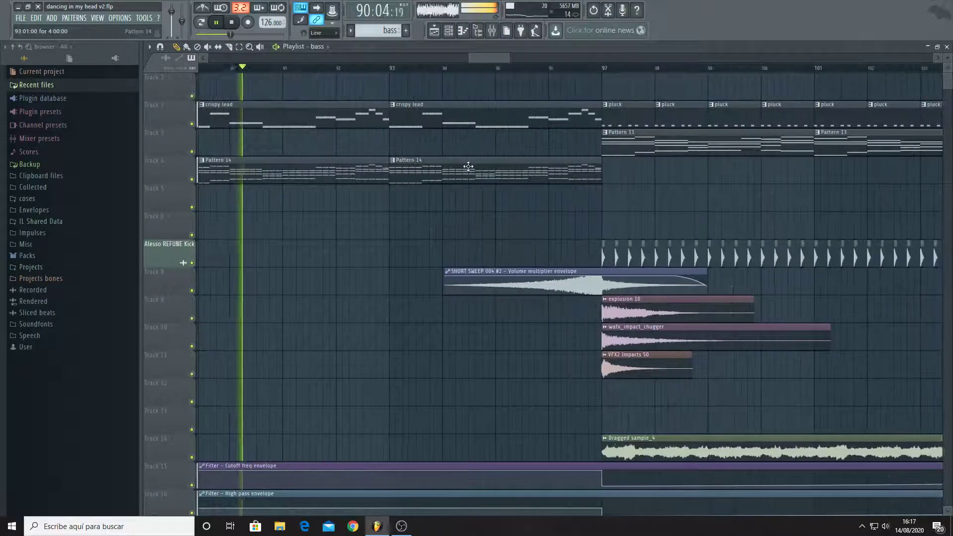
# Examine the filter, volume and mix level automation envelopes on the lower tracks around bar 97, and return to the upper tracks
pyautogui.scroll(-5, 468, 168)
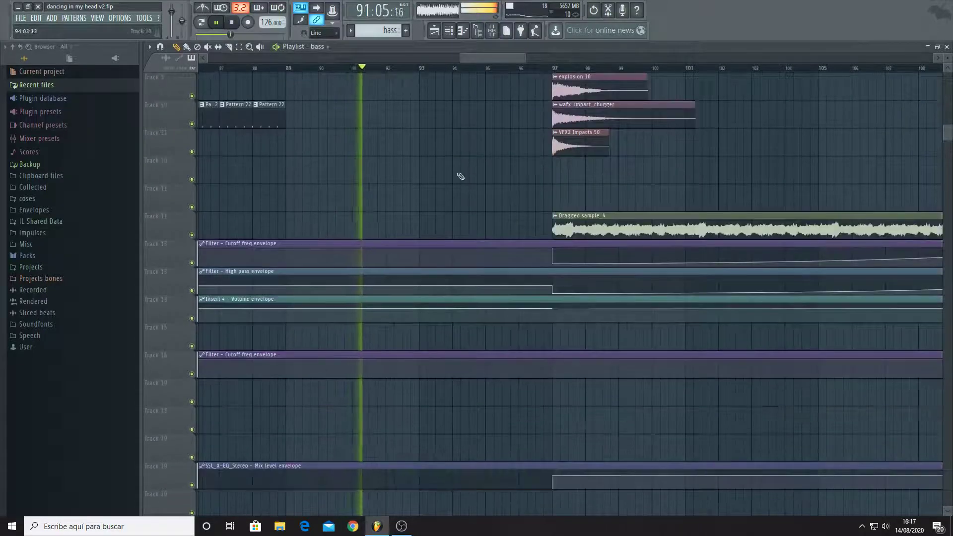
pyautogui.moveTo(949, 140); pyautogui.dragTo(935, 187)
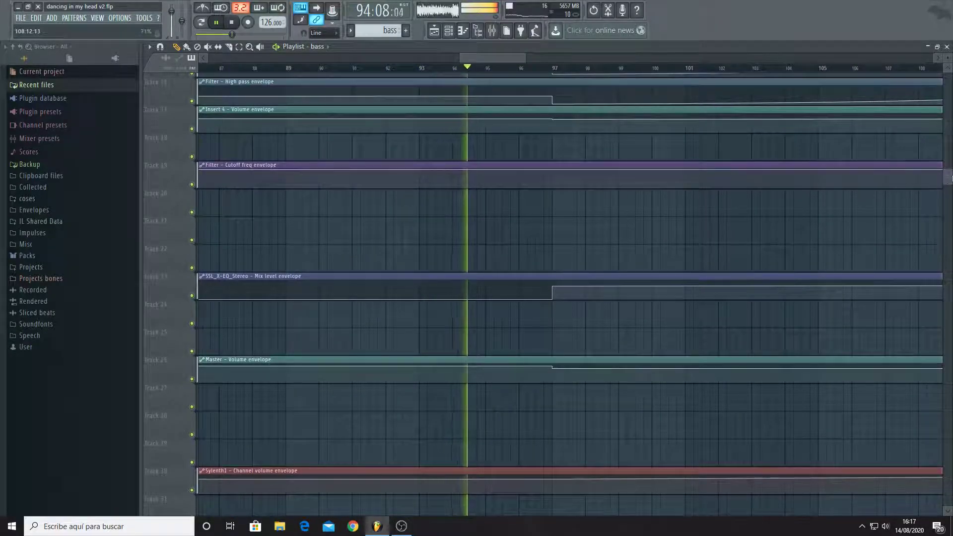
pyautogui.scroll(9, 477, 172)
pyautogui.scroll(-3, 476, 172)
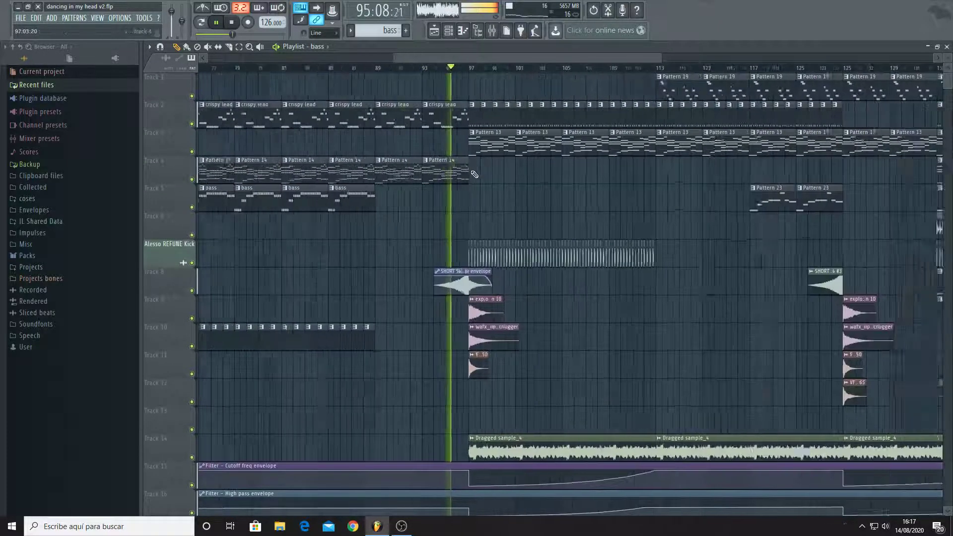
# Examine the section from bar 97 onward, including its short sweep, explosion and impact clips
pyautogui.scroll(-2, 477, 172)
pyautogui.scroll(4, 482, 173)
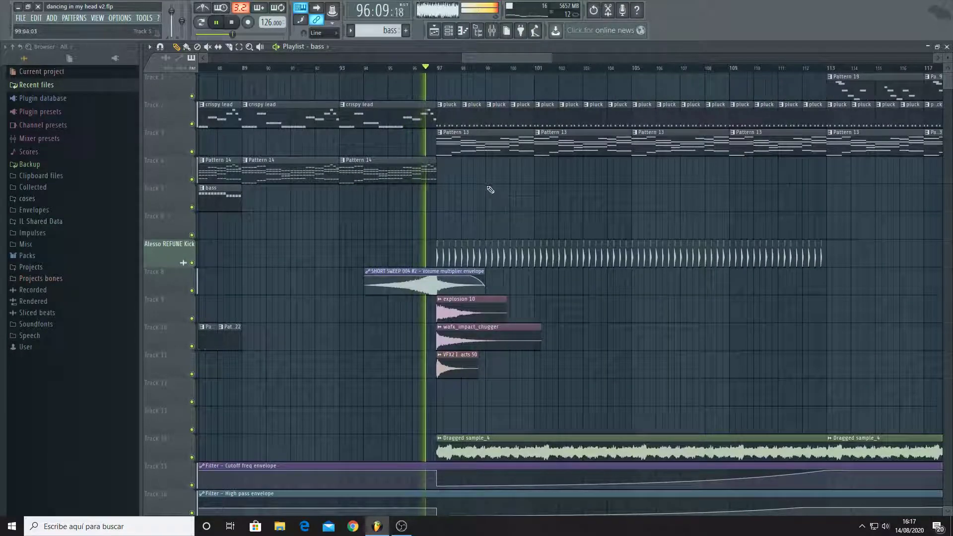
pyautogui.scroll(-2, 496, 194)
pyautogui.scroll(1, 506, 192)
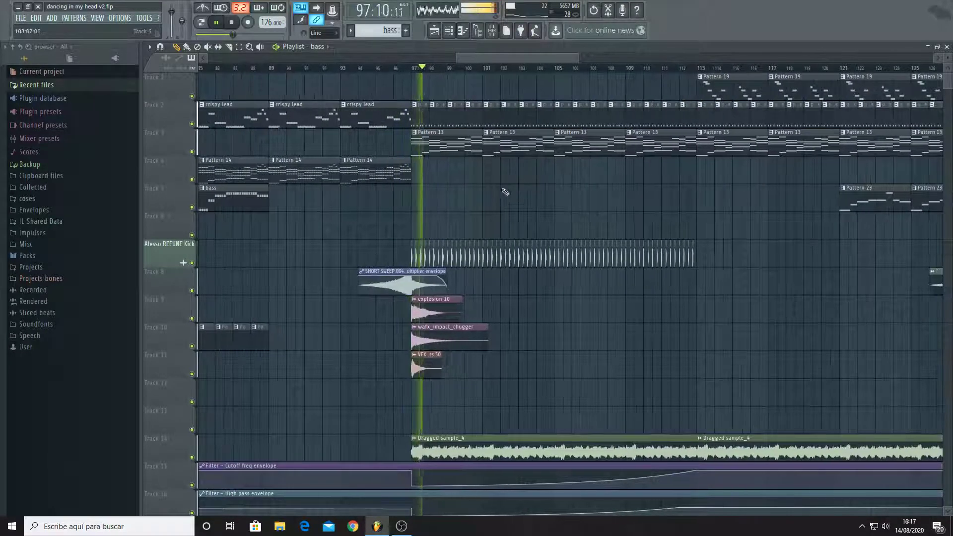
pyautogui.moveTo(499, 58); pyautogui.dragTo(532, 61)
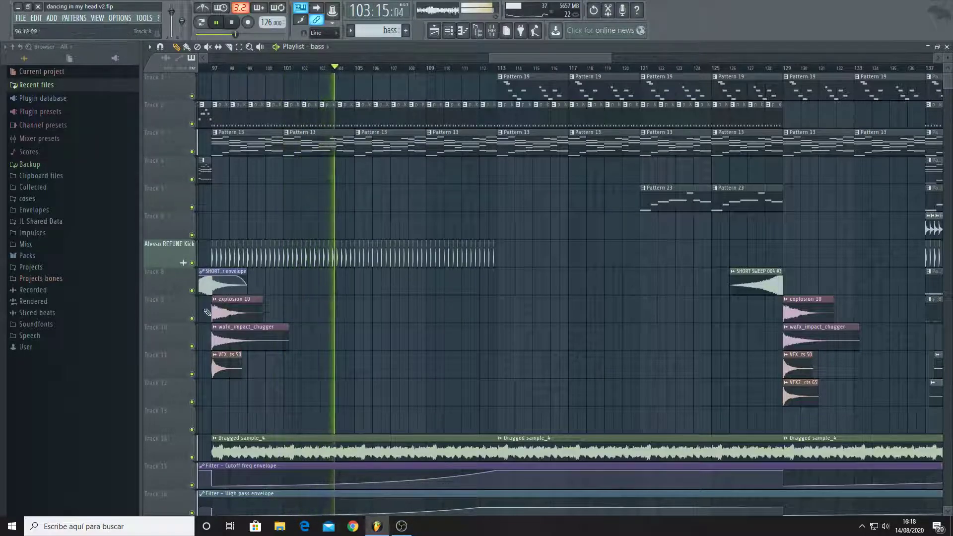
pyautogui.scroll(3, 208, 312)
pyautogui.scroll(-2, 261, 361)
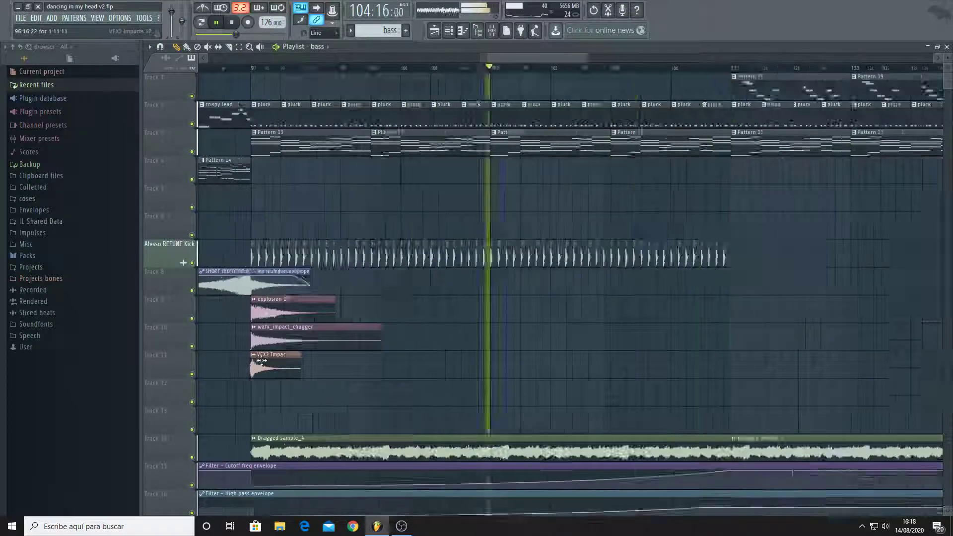
pyautogui.scroll(-3, 262, 361)
# Review the Pattern 19 melody on Track 1 in the piano roll and return to the playlist
pyautogui.moveTo(951, 87)
pyautogui.mouseDown()
pyautogui.moveTo(944, 212)
pyautogui.moveTo(946, 79)
pyautogui.mouseUp()
pyautogui.doubleClick(521, 91)
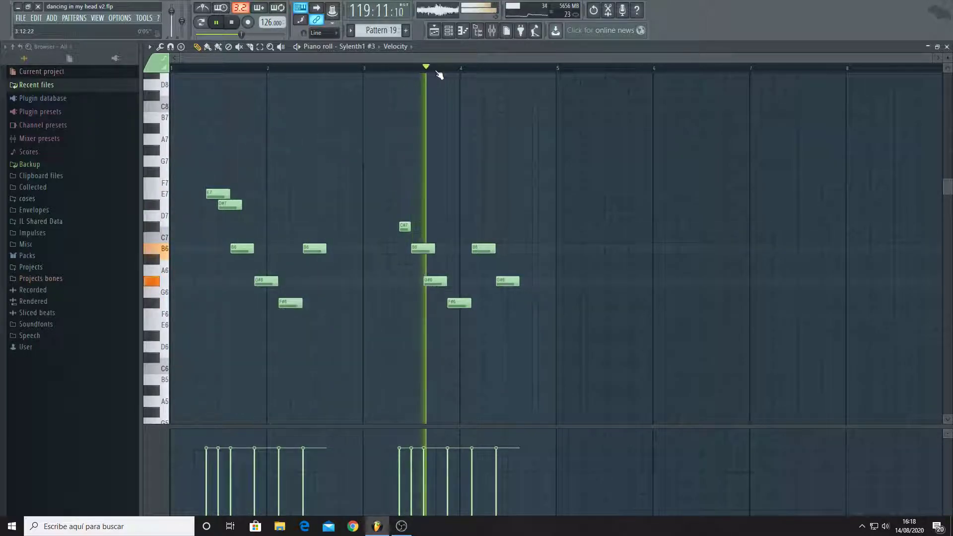
pyautogui.click(436, 33)
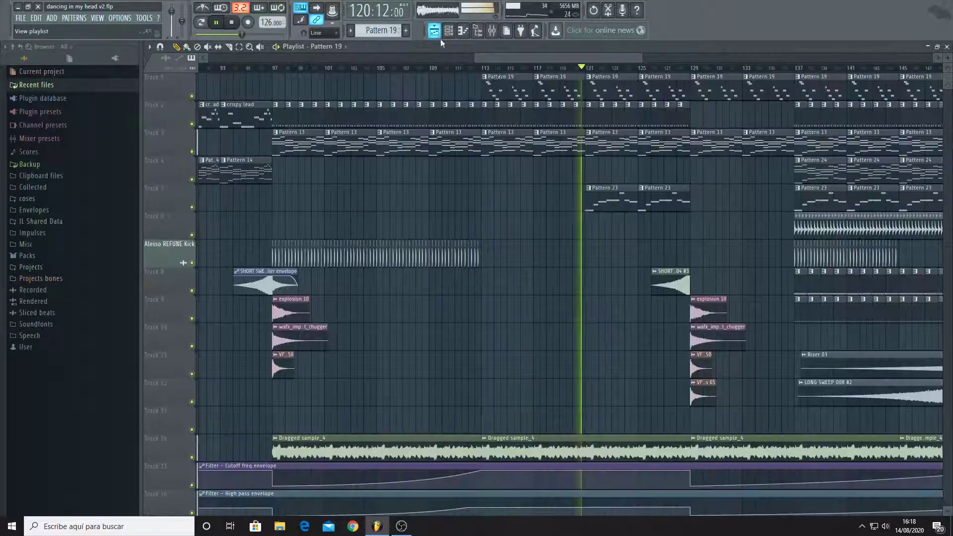
# Review Pattern 23 in the piano roll, inspect its Sylenth1 [64bit] instrument from the channel rack, and return to the playlist
pyautogui.doubleClick(605, 209)
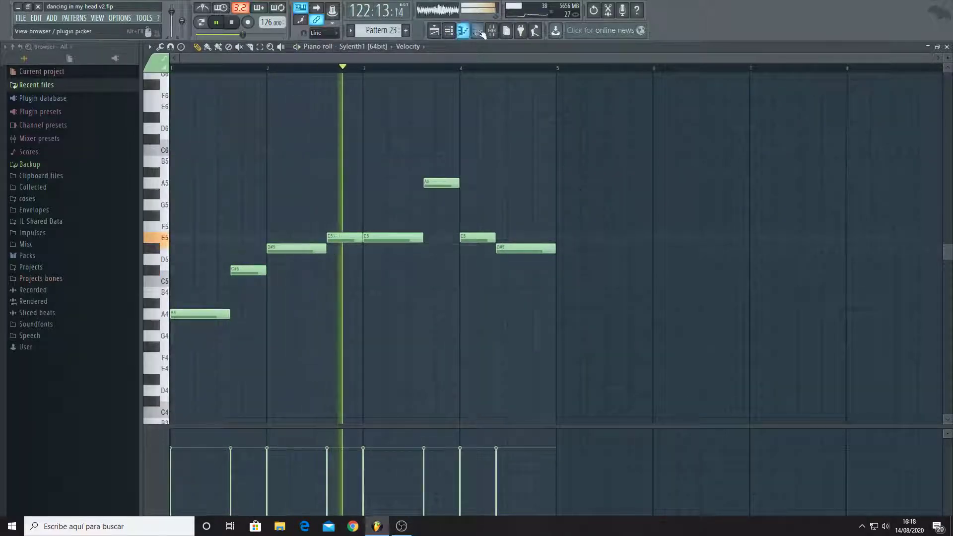
pyautogui.click(450, 31)
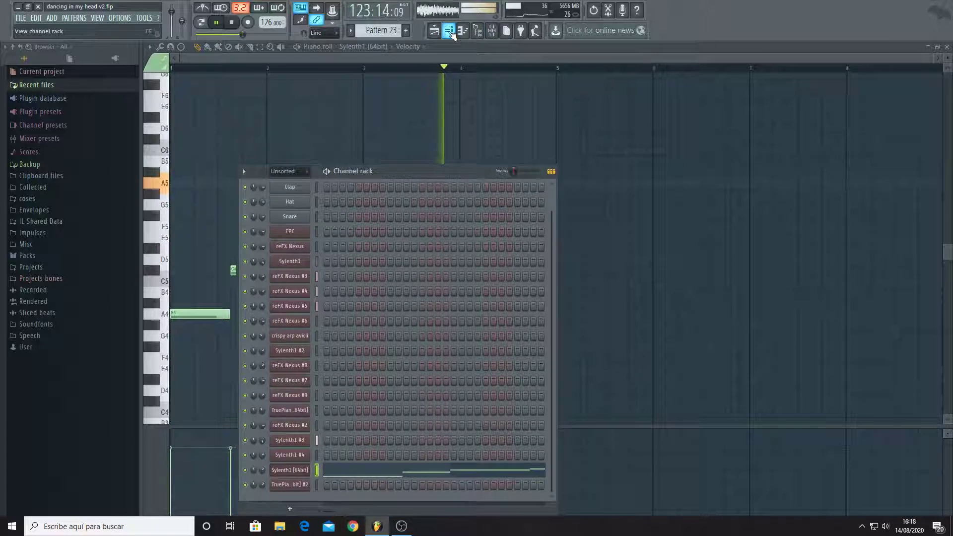
pyautogui.click(305, 473)
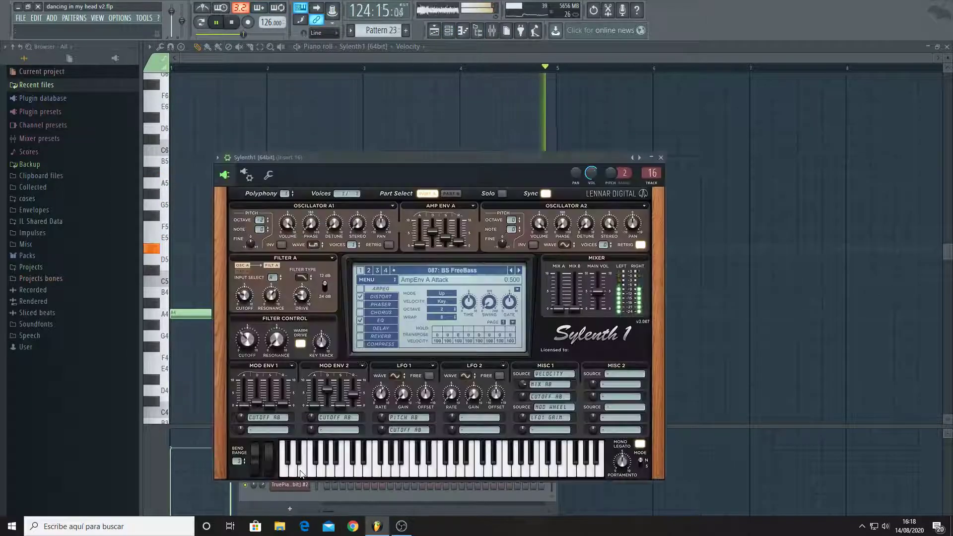
pyautogui.click(663, 158)
pyautogui.click(446, 31)
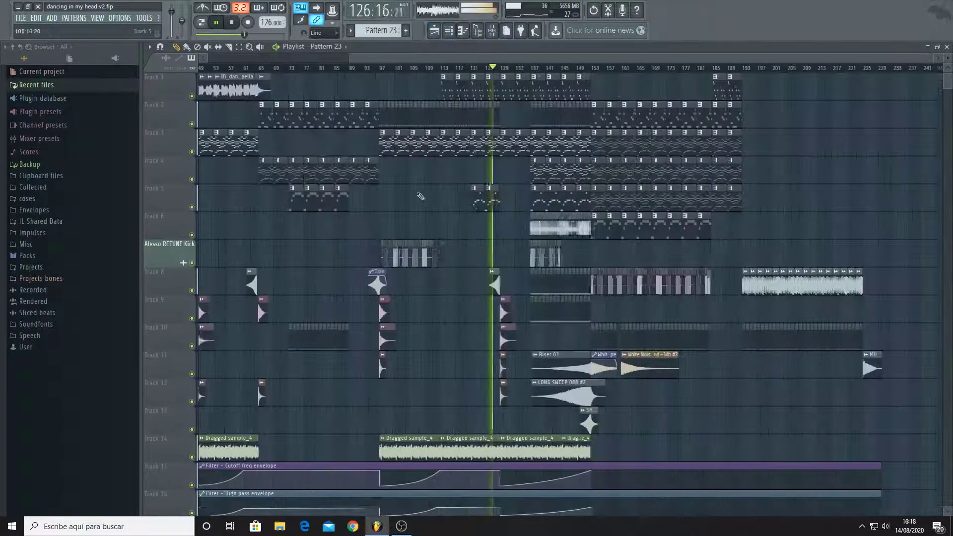
# Examine the sweep, explosion and impact clips around the transition at bar 129
pyautogui.scroll(-3, 472, 243)
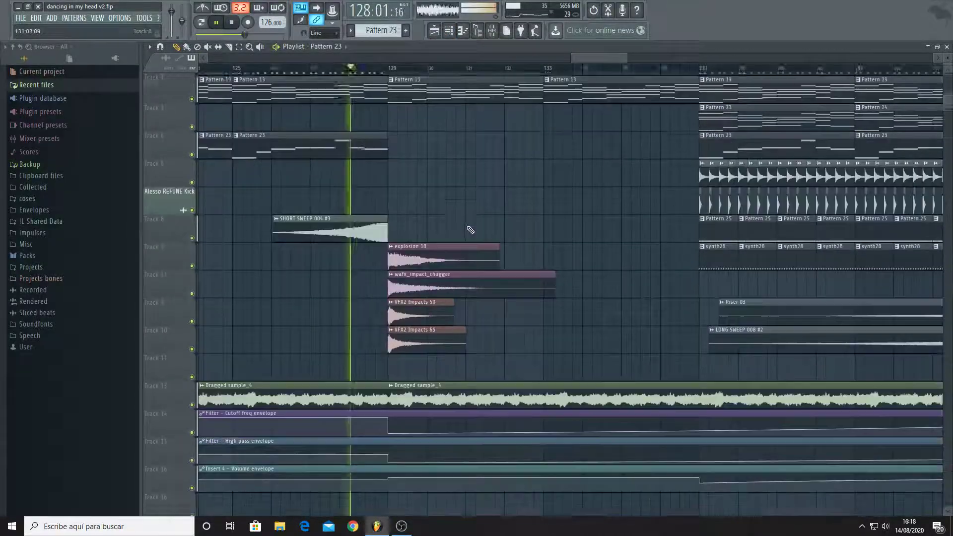
pyautogui.scroll(3, 566, 158)
pyautogui.scroll(-1, 553, 174)
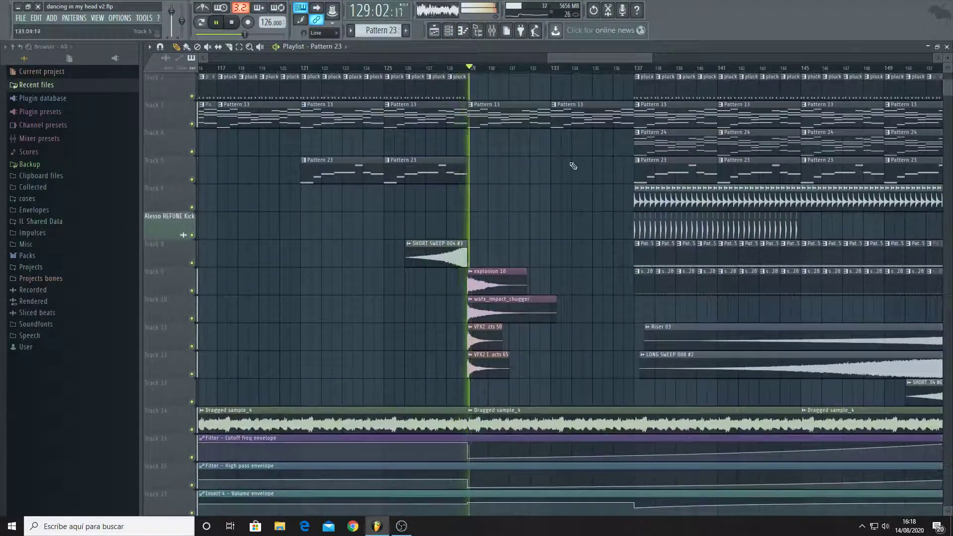
# Examine the channel volume, pitch, filter and reverb mix envelopes around bar 137, and return to the first tracks
pyautogui.moveTo(950, 94); pyautogui.dragTo(937, 205)
pyautogui.scroll(-5, 492, 139)
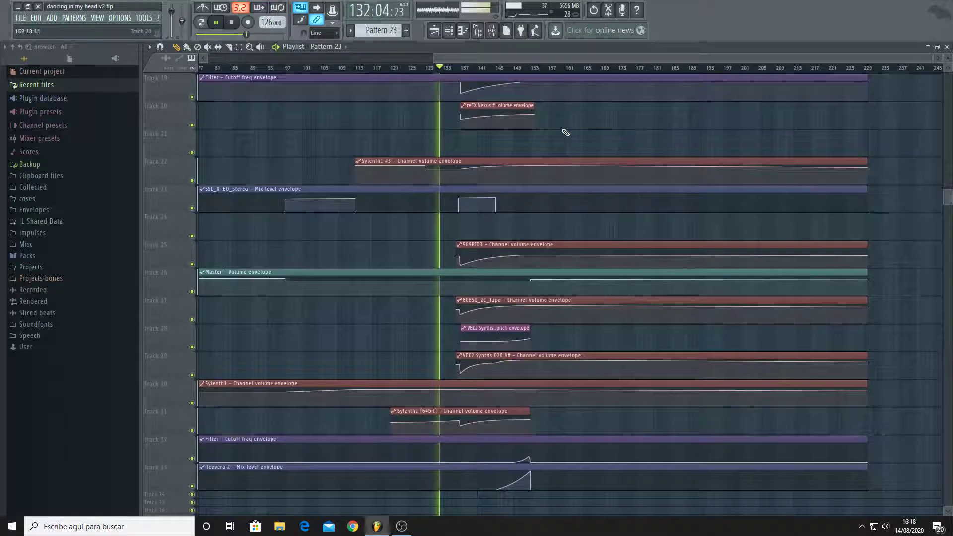
pyautogui.scroll(8, 453, 145)
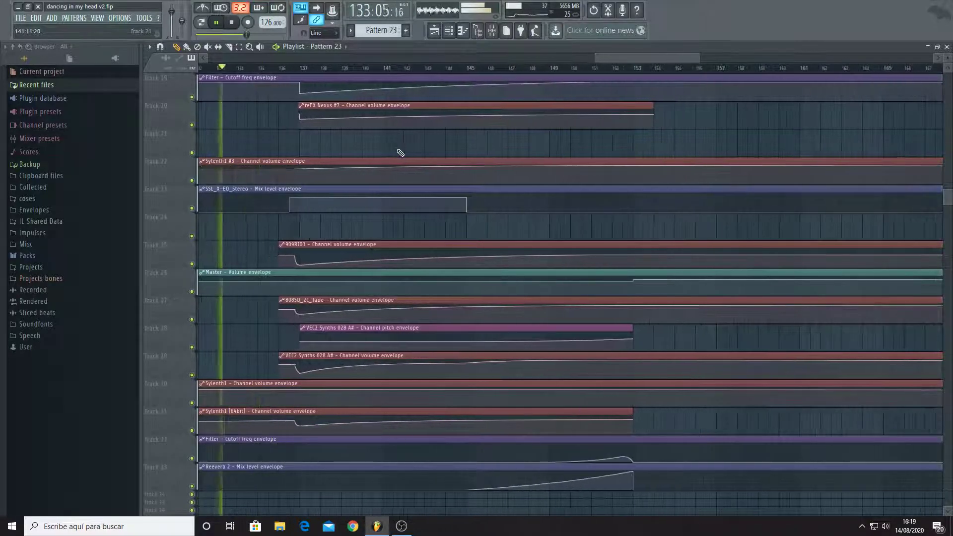
pyautogui.moveTo(950, 200); pyautogui.dragTo(920, 77)
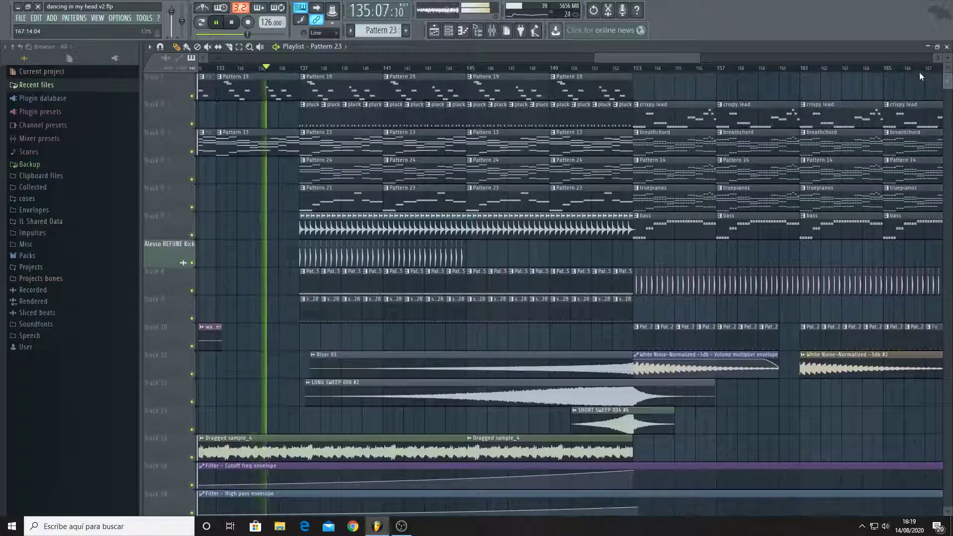
# Review the synth28 and Pattern 25 build-up notes in the piano roll, returning to the playlist after each
pyautogui.scroll(3, 301, 205)
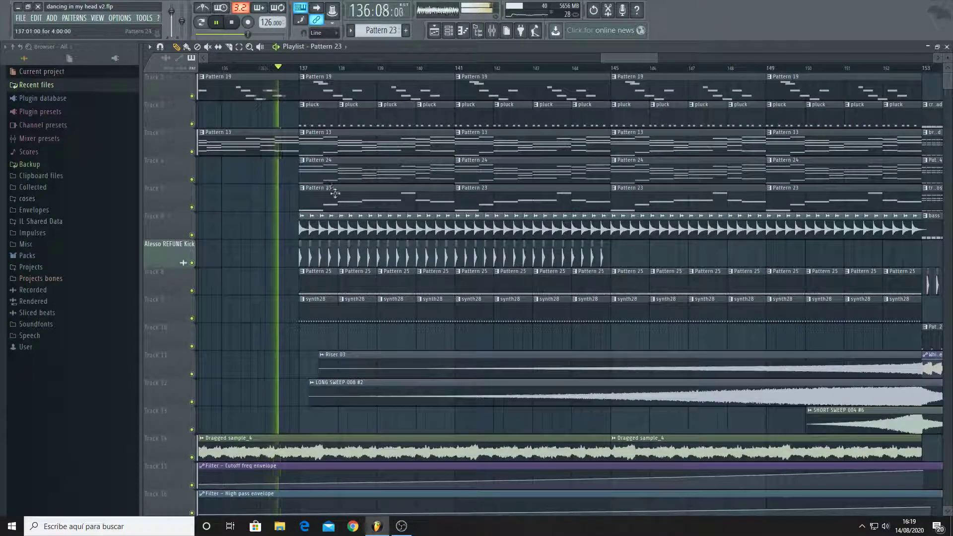
pyautogui.scroll(1, 363, 197)
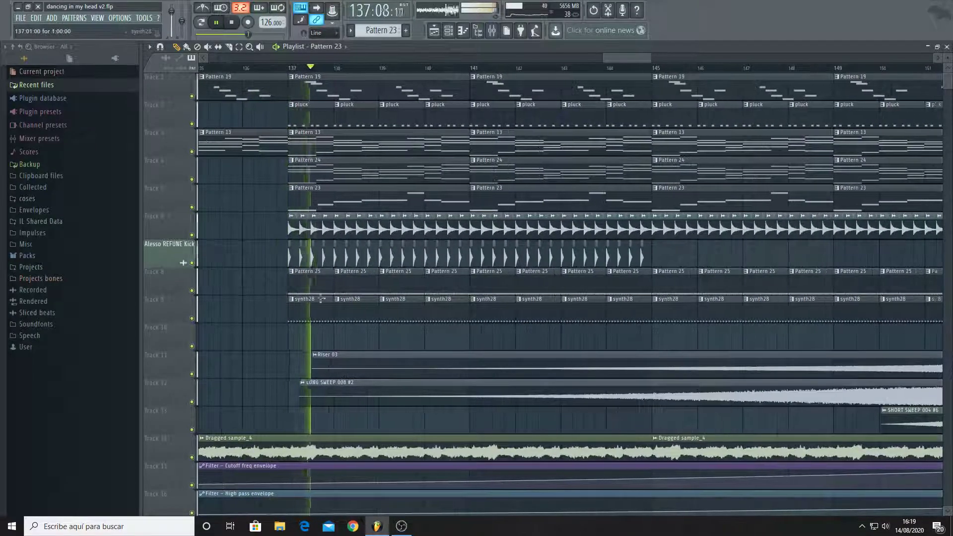
pyautogui.doubleClick(316, 309)
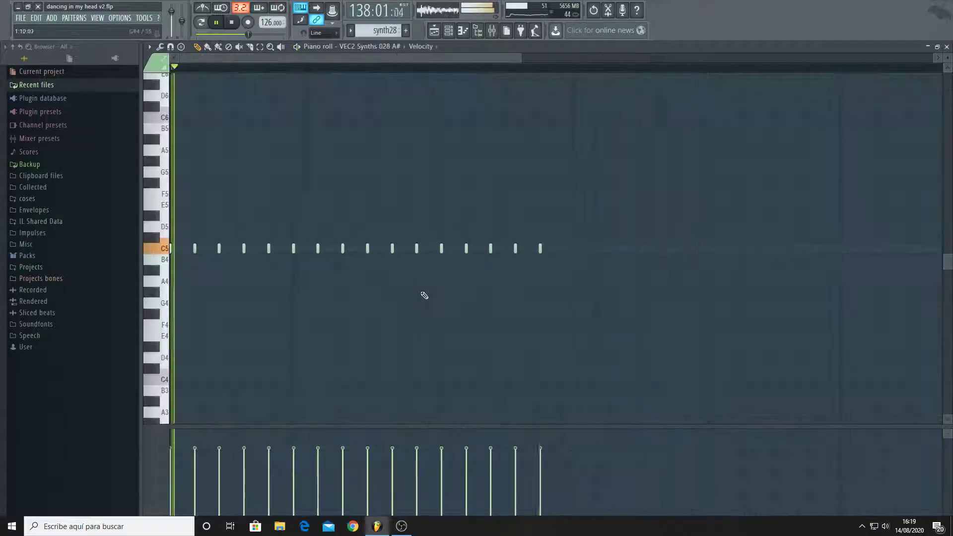
pyautogui.click(434, 31)
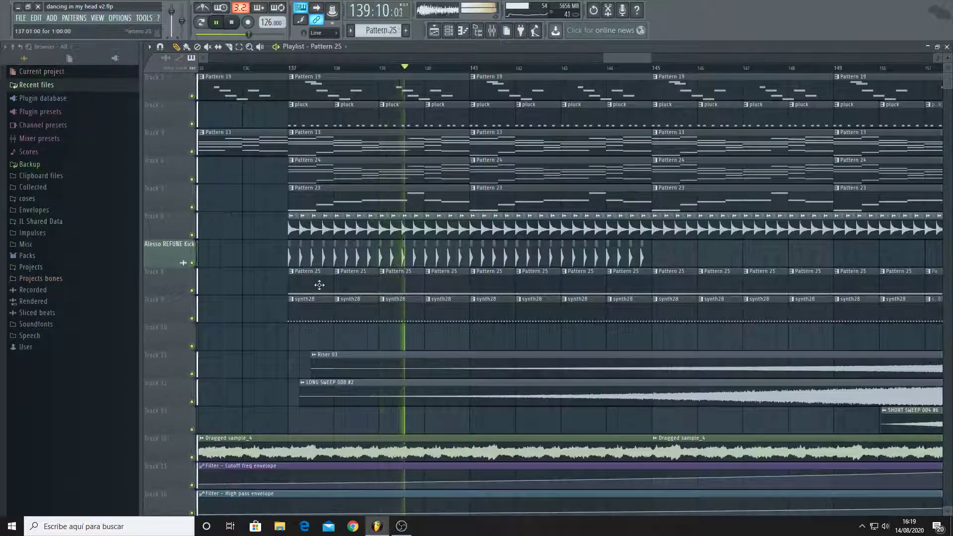
pyautogui.doubleClick(549, 278)
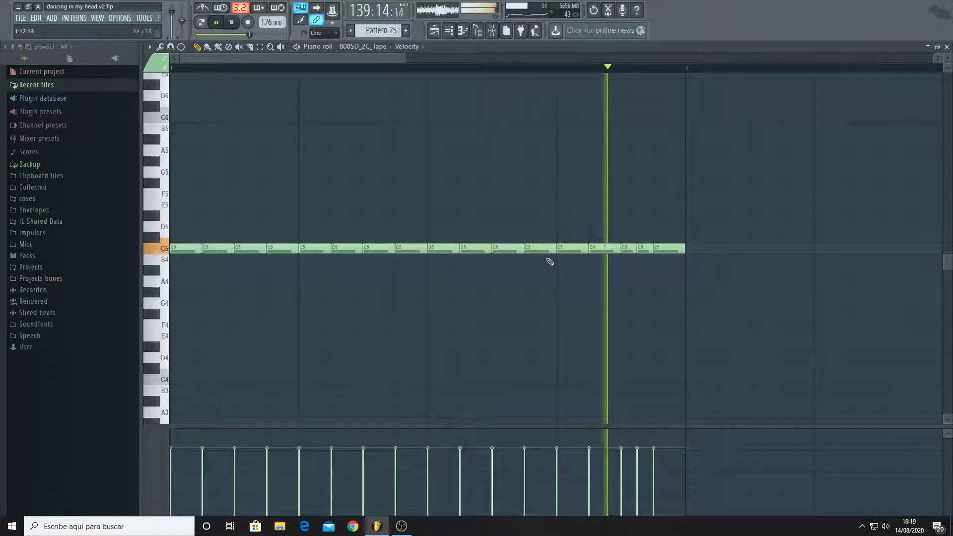
pyautogui.click(434, 30)
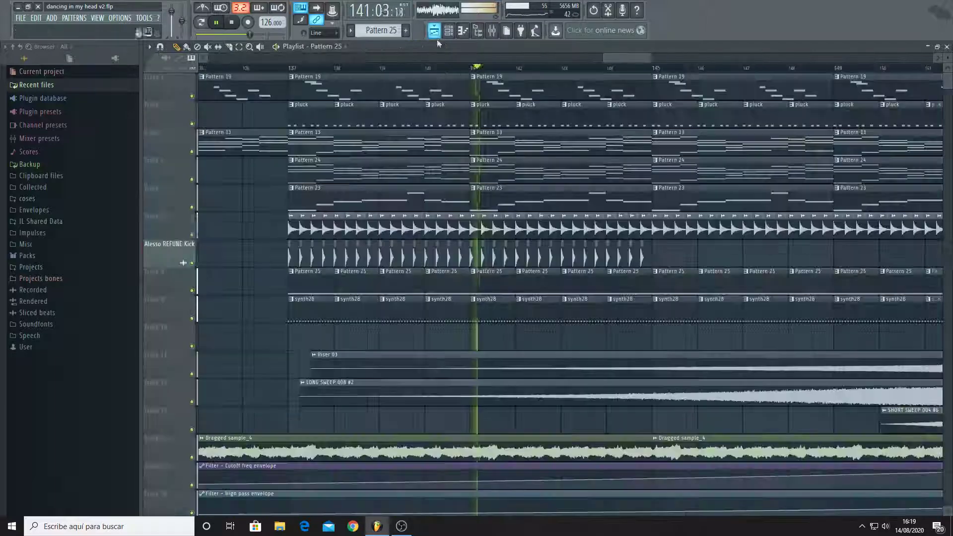
# Review the Pattern 13 and Pattern 24 chords in the piano roll, returning to the playlist after each
pyautogui.doubleClick(373, 151)
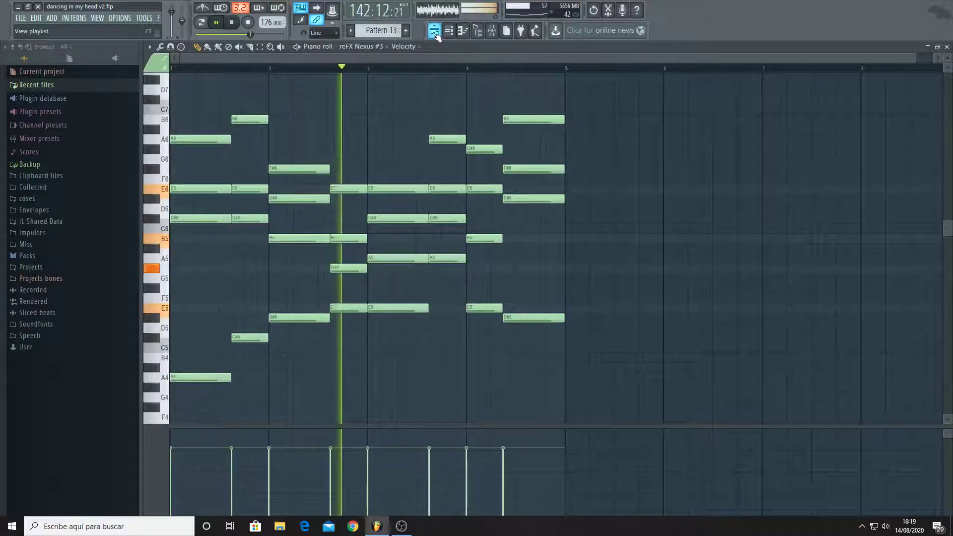
pyautogui.click(435, 31)
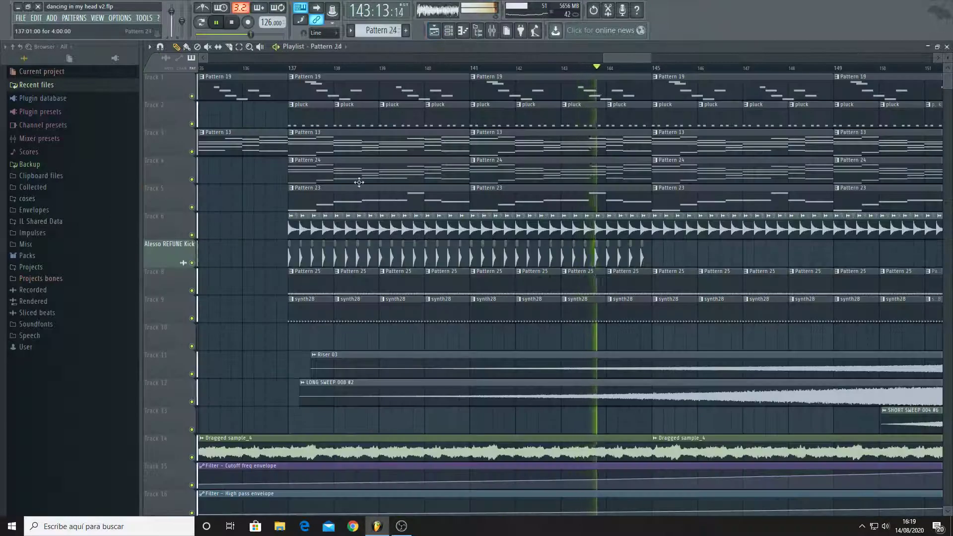
pyautogui.doubleClick(458, 185)
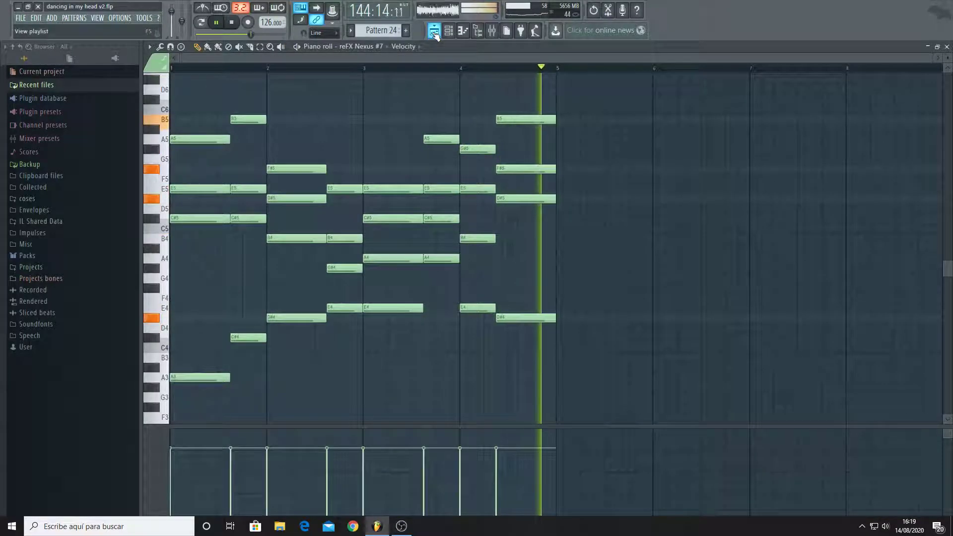
pyautogui.click(435, 31)
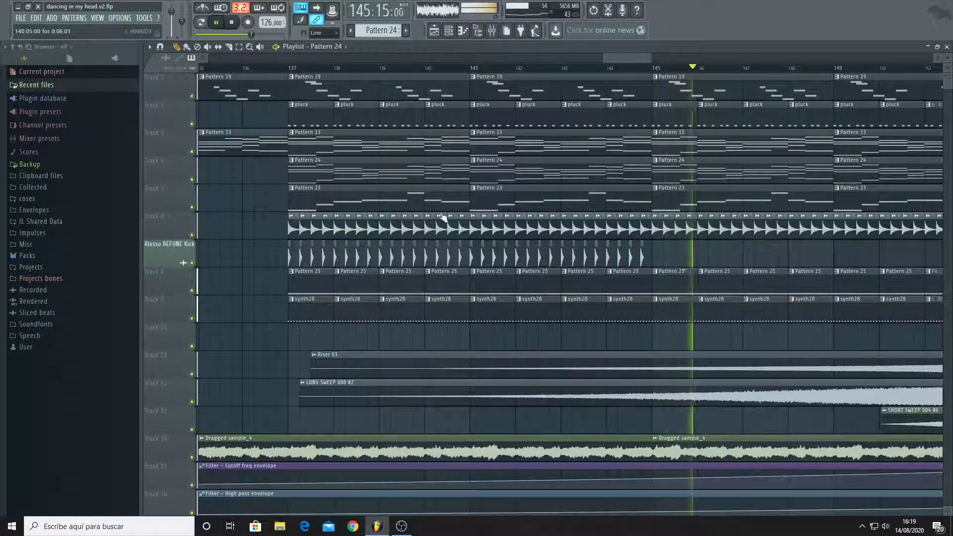
# Show the end of the build-up and the section starting at bar 153 in the playlist
pyautogui.scroll(-2, 442, 217)
pyautogui.hscroll(3, 619, 259)
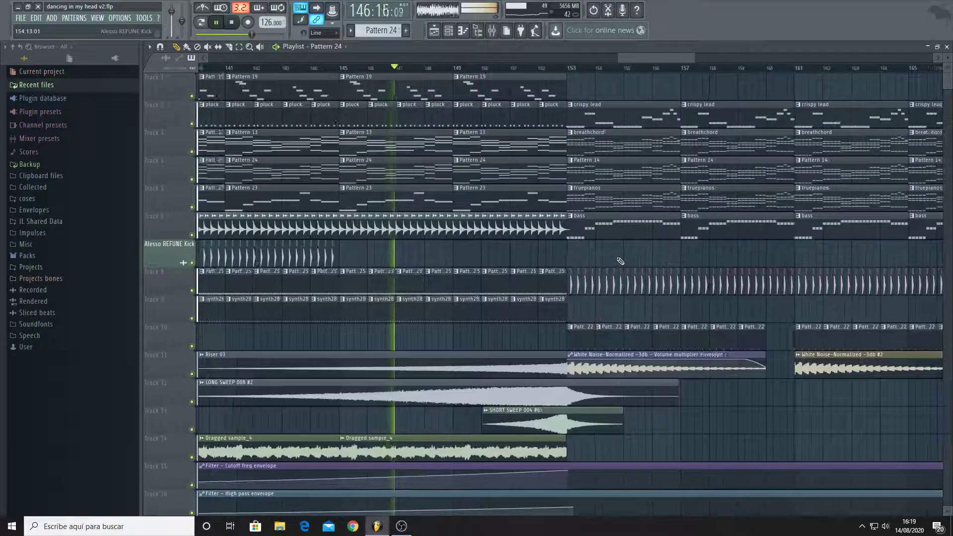
pyautogui.scroll(1, 633, 252)
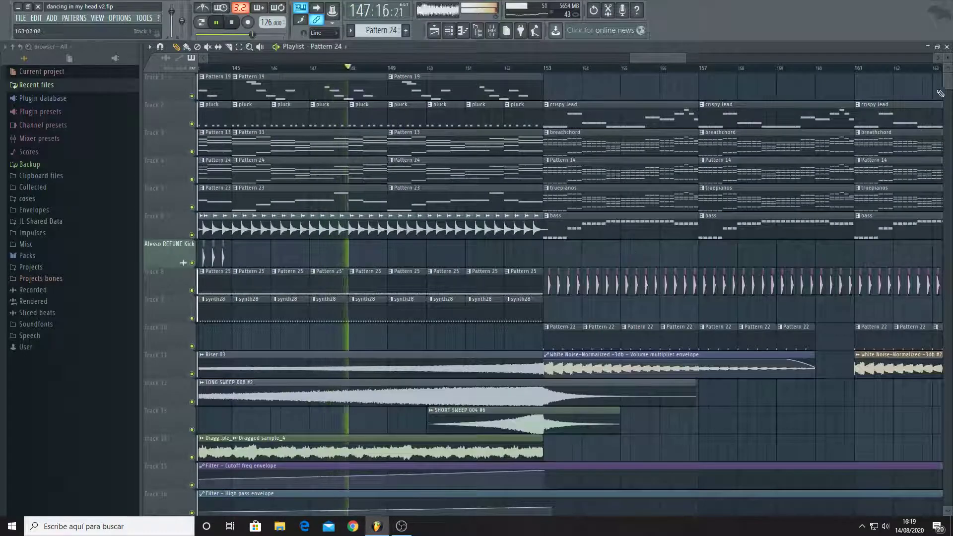
# Examine the transition from the build-up into the section starting at bar 153 in the playlist
pyautogui.scroll(-2, 949, 88)
pyautogui.scroll(2, 948, 88)
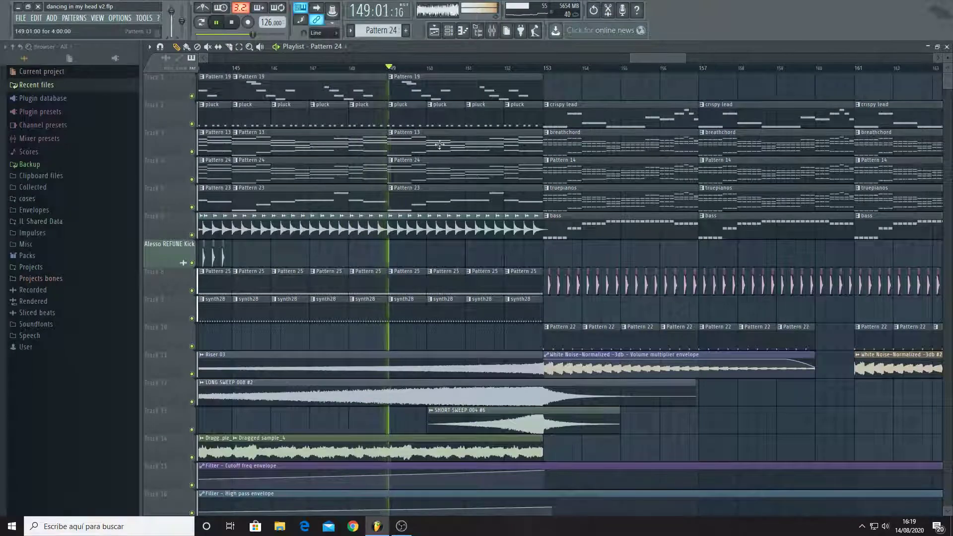
pyautogui.scroll(-2, 613, 192)
pyautogui.scroll(2, 613, 193)
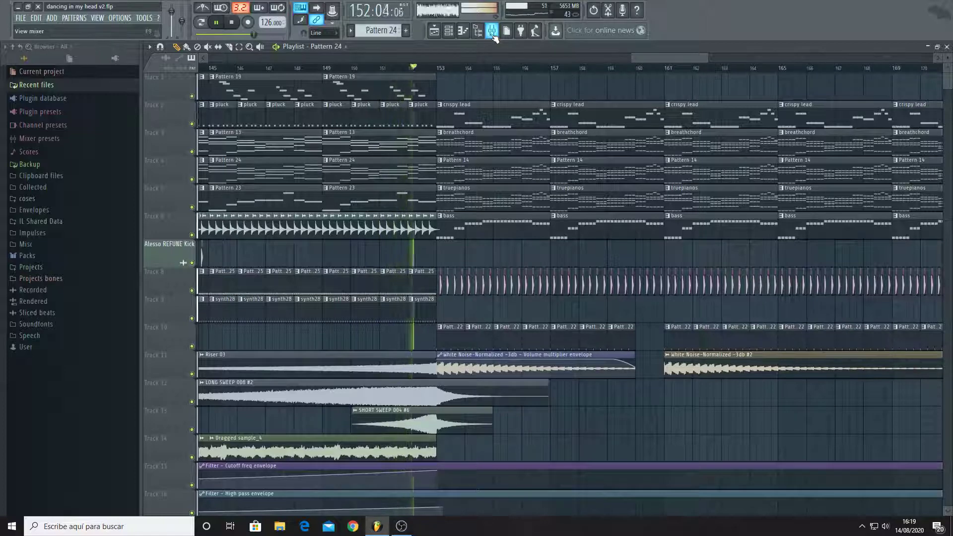
pyautogui.scroll(2, 494, 49)
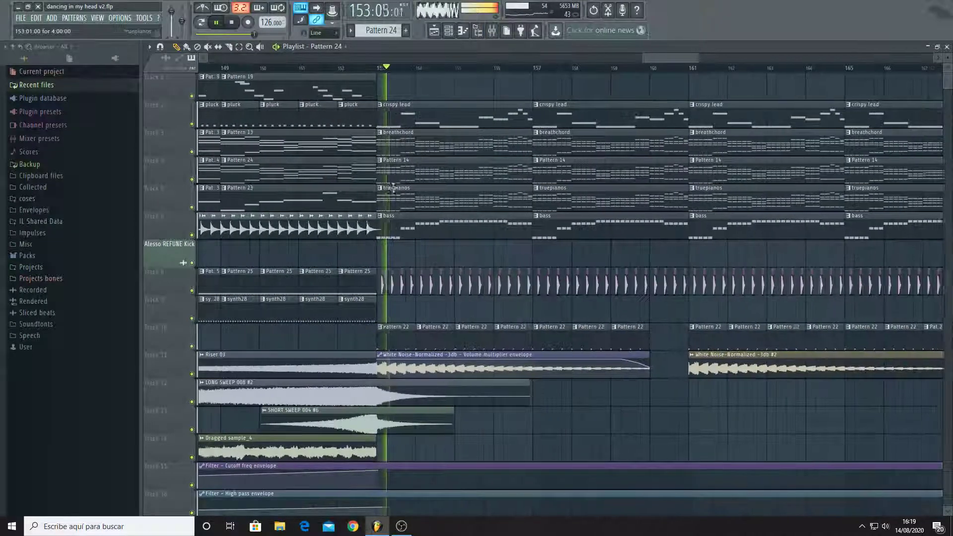
# Check the mixer levels and the channel rack during the drop, and return to the playlist
pyautogui.click(491, 31)
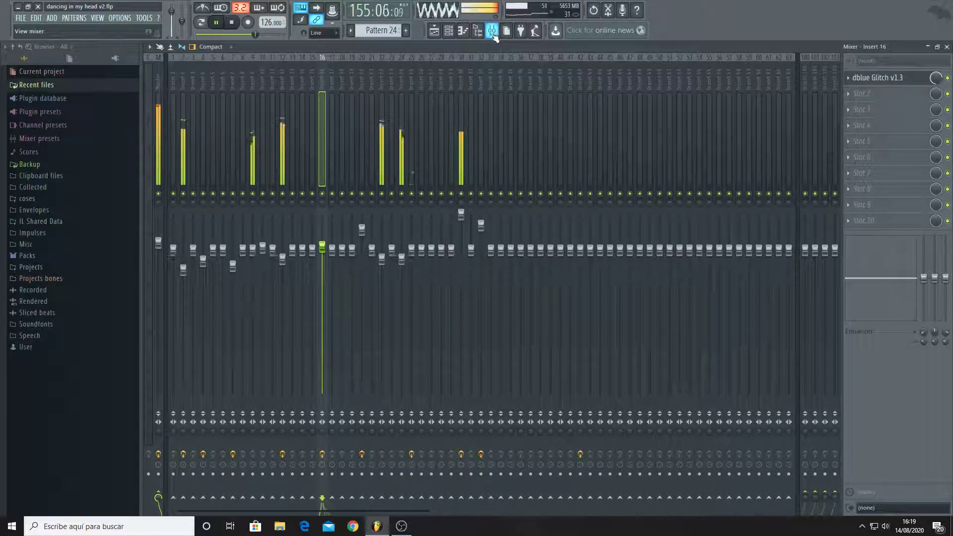
pyautogui.click(452, 35)
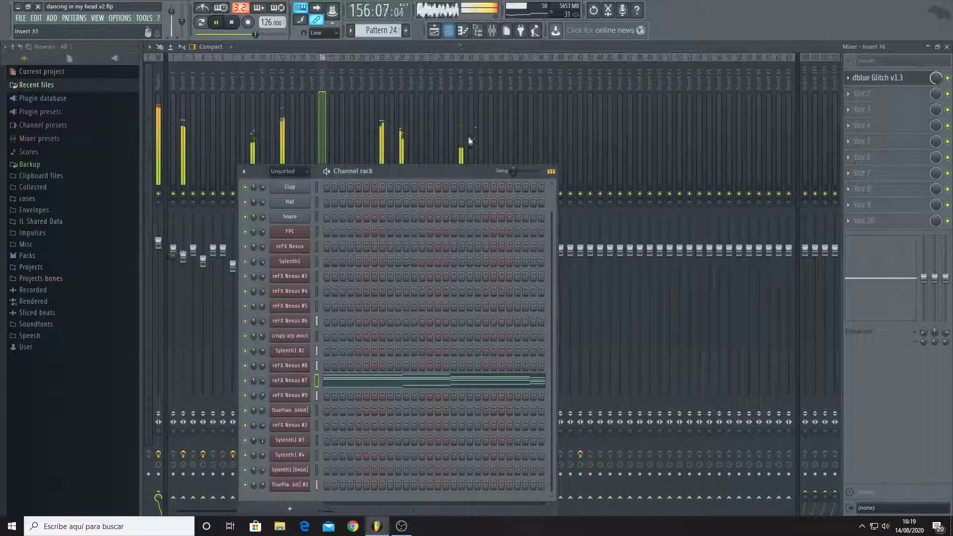
pyautogui.click(449, 33)
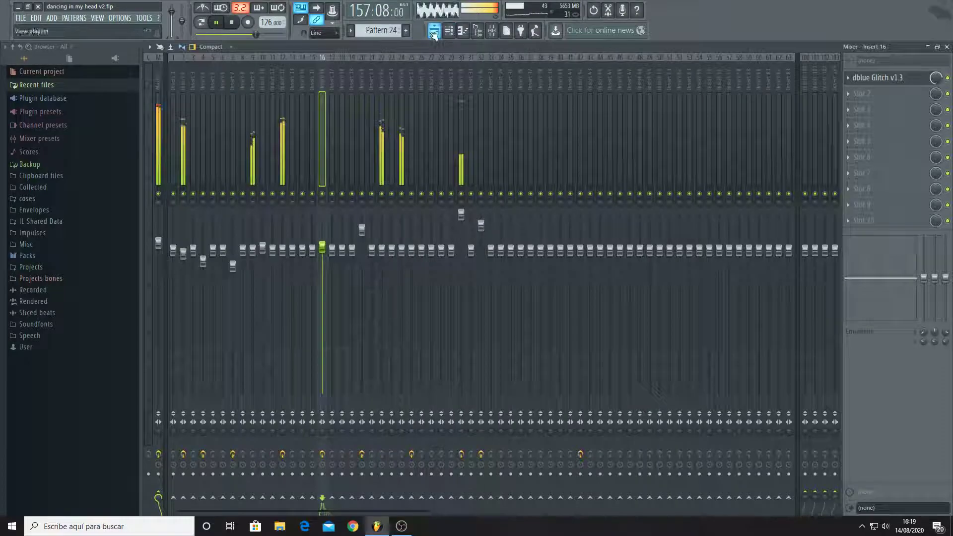
pyautogui.click(434, 31)
# Review the drop's lead, chord, piano and bass clips and the automation tracks below them from bar 153 onward
pyautogui.scroll(-4, 949, 120)
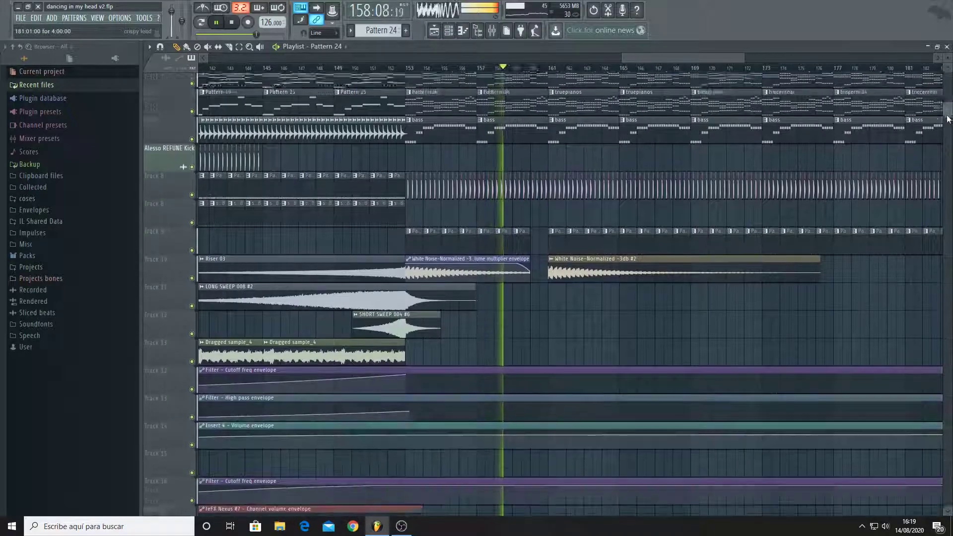
pyautogui.scroll(-10, 948, 119)
pyautogui.scroll(14, 603, 274)
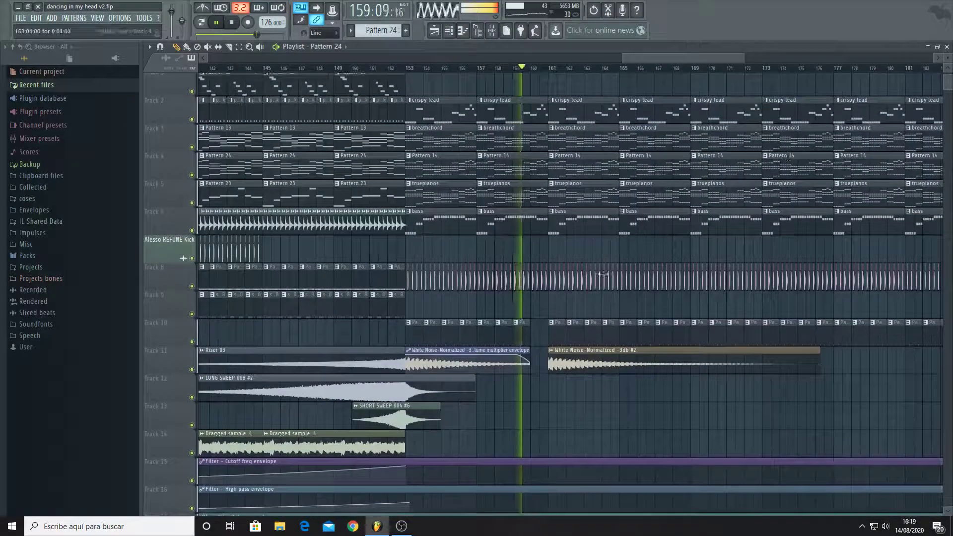
pyautogui.scroll(6, 603, 274)
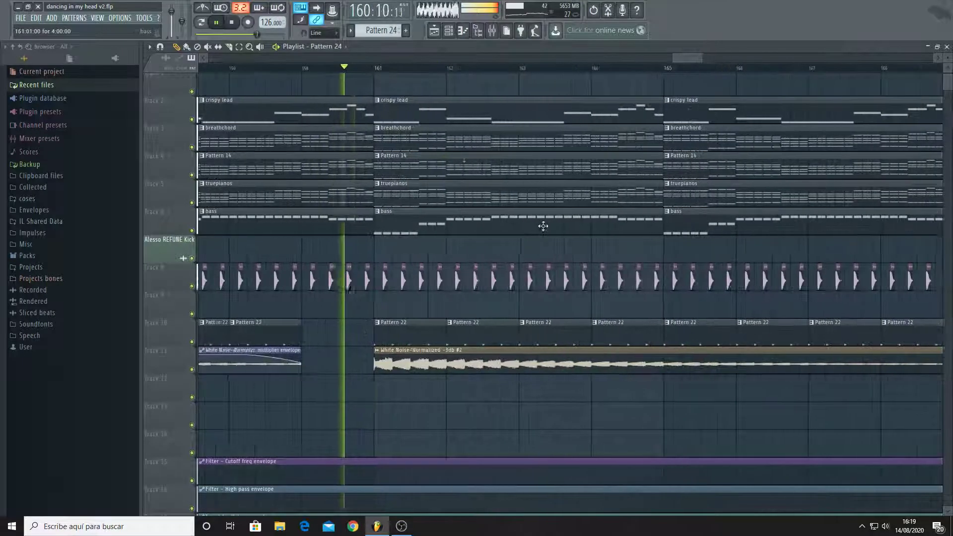
pyautogui.scroll(-3, 364, 215)
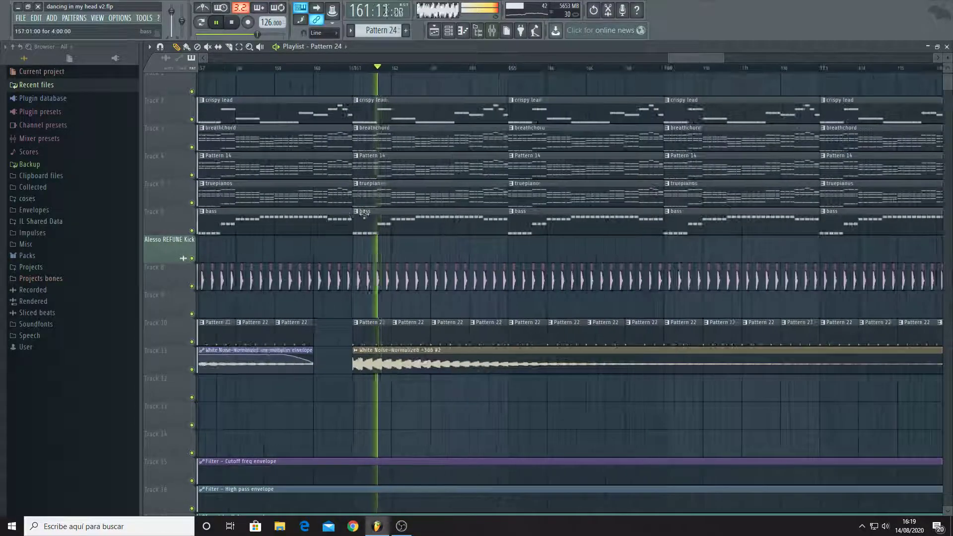
pyautogui.scroll(-4, 412, 223)
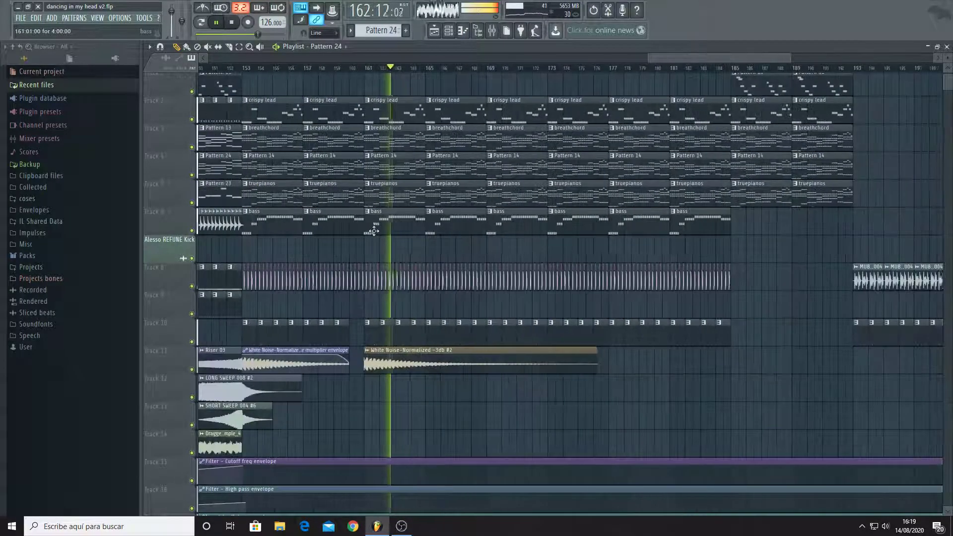
pyautogui.scroll(-1, 384, 242)
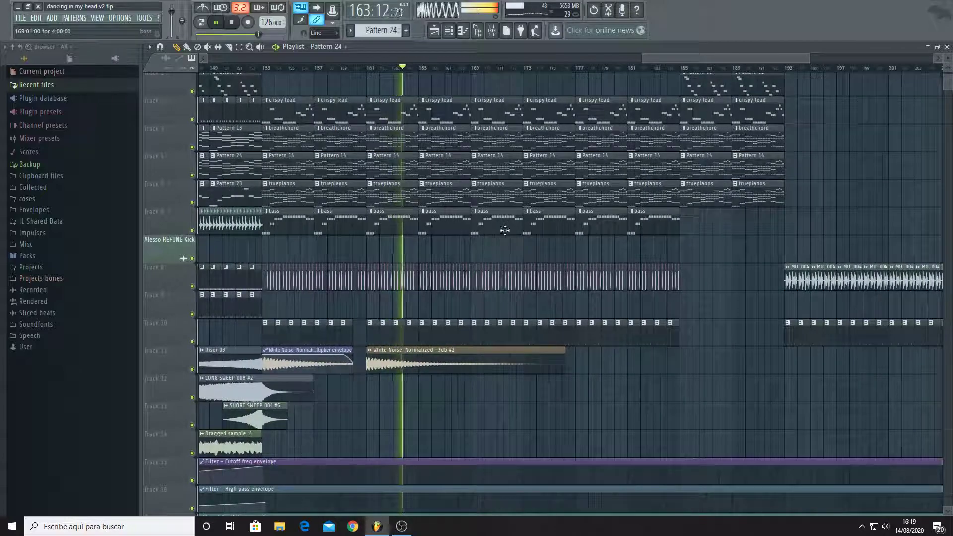
# Inspect the VMH1 Open Hats 026 clips on track 8 up close, and return to the wider drop section
pyautogui.scroll(8, 483, 253)
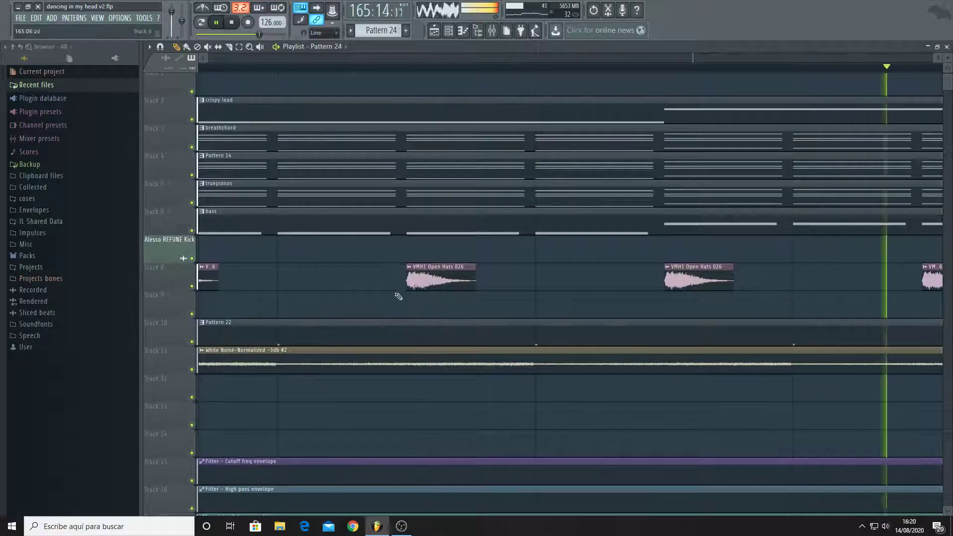
pyautogui.scroll(-8, 402, 278)
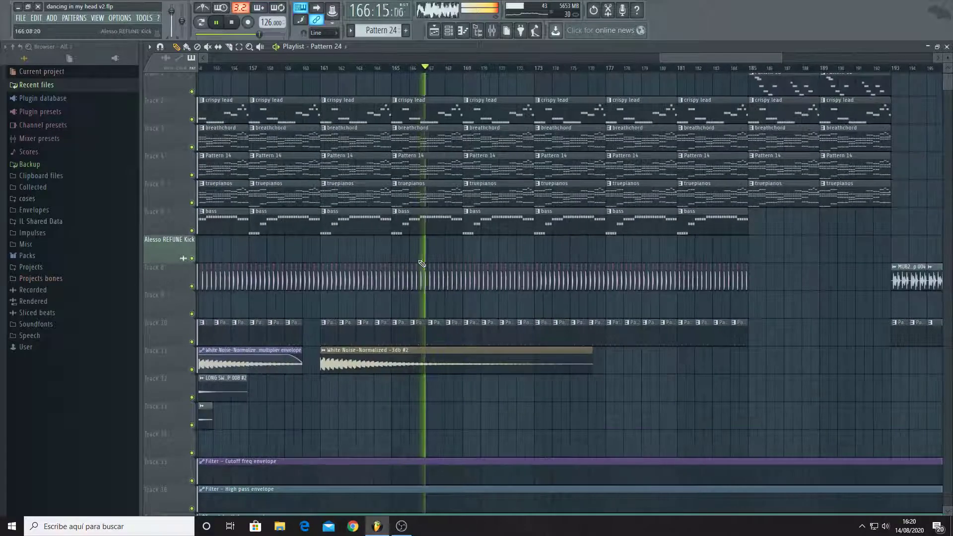
pyautogui.scroll(-2, 690, 61)
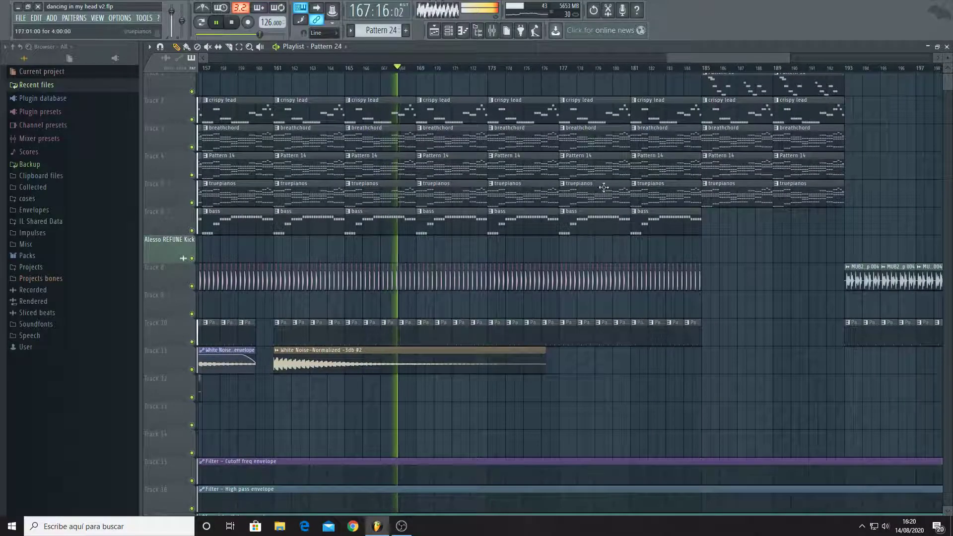
# Show the whole arrangement in the playlist, and return to the end of the drop around bars 173 to 189
pyautogui.scroll(-5, 539, 219)
pyautogui.scroll(-2, 538, 218)
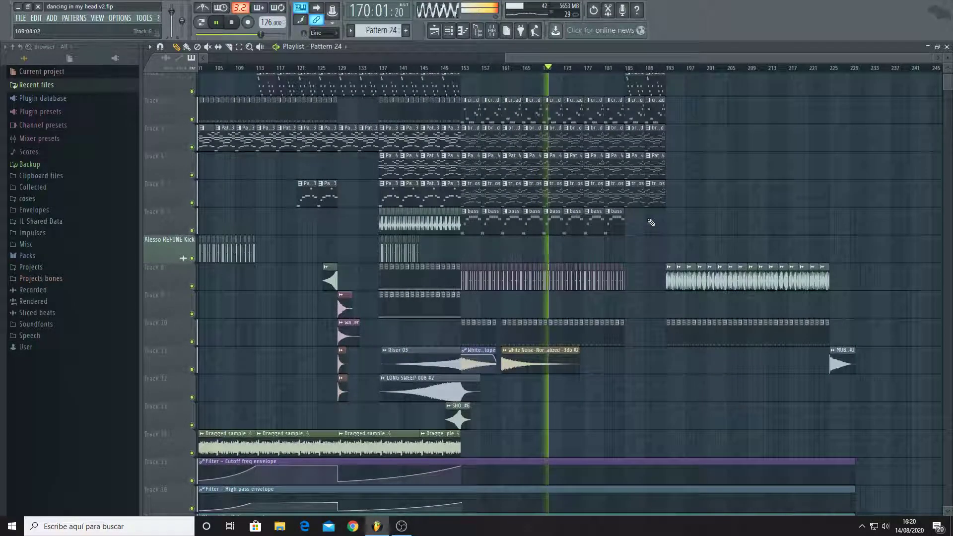
pyautogui.scroll(-3, 652, 223)
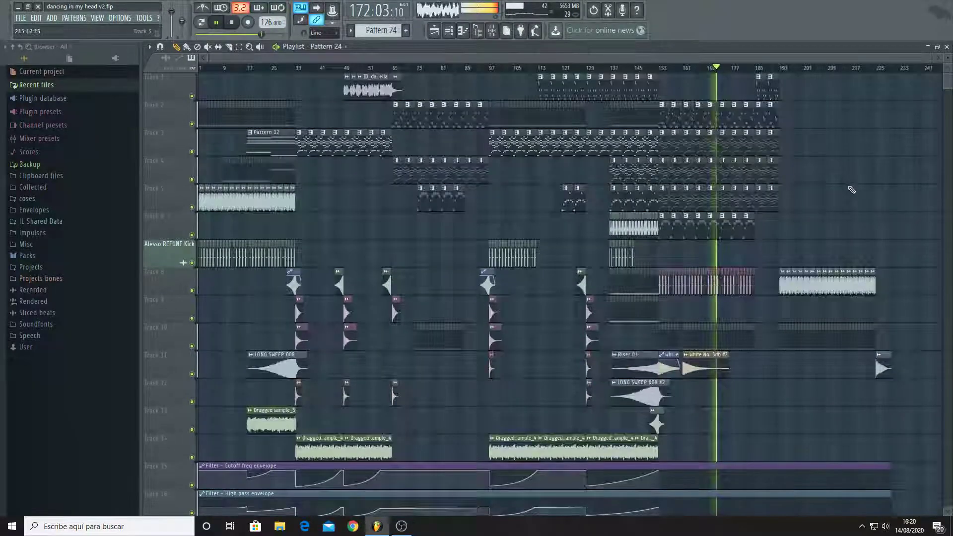
pyautogui.scroll(12, 476, 173)
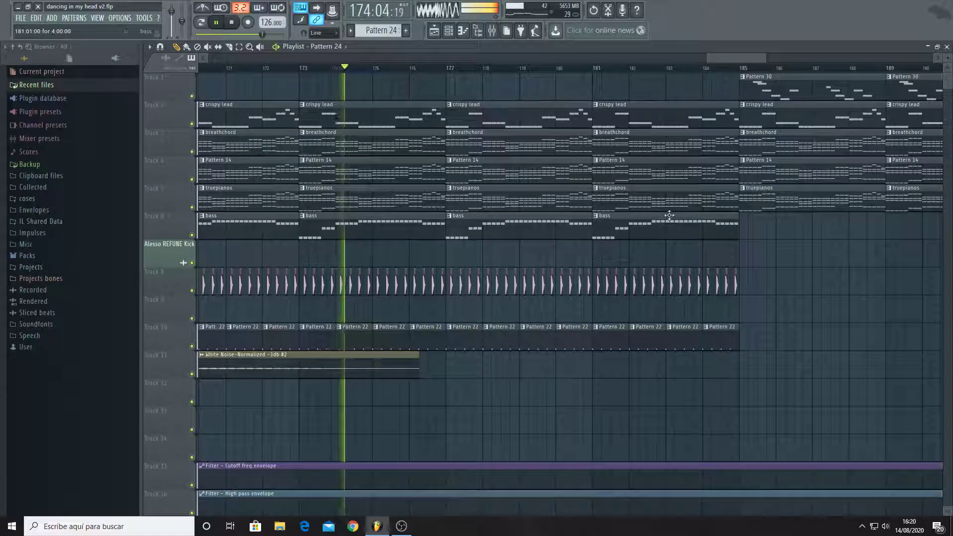
pyautogui.scroll(-2, 566, 315)
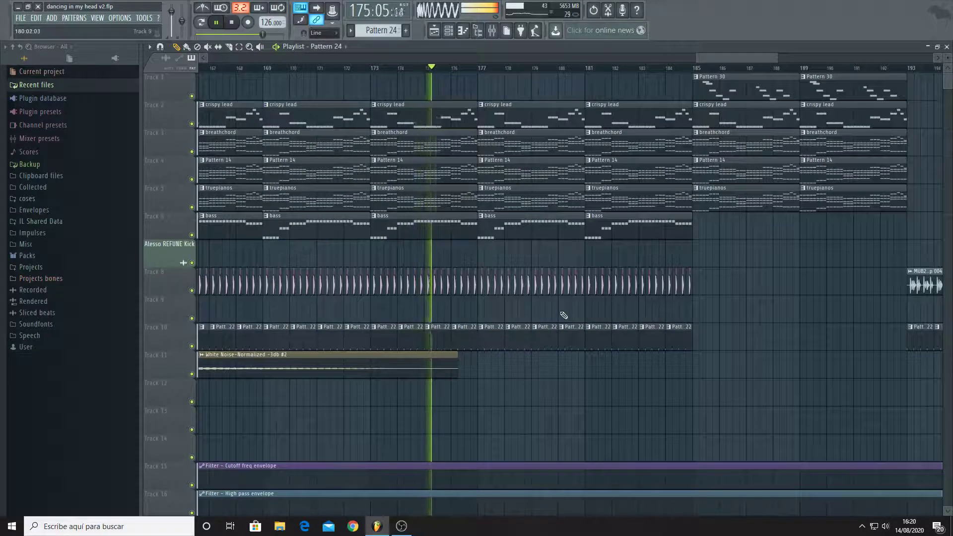
# Inspect mixer inserts 30, 24, 22, 12 and 9 and their effect slots during the drop, and return to the playlist
pyautogui.click(492, 30)
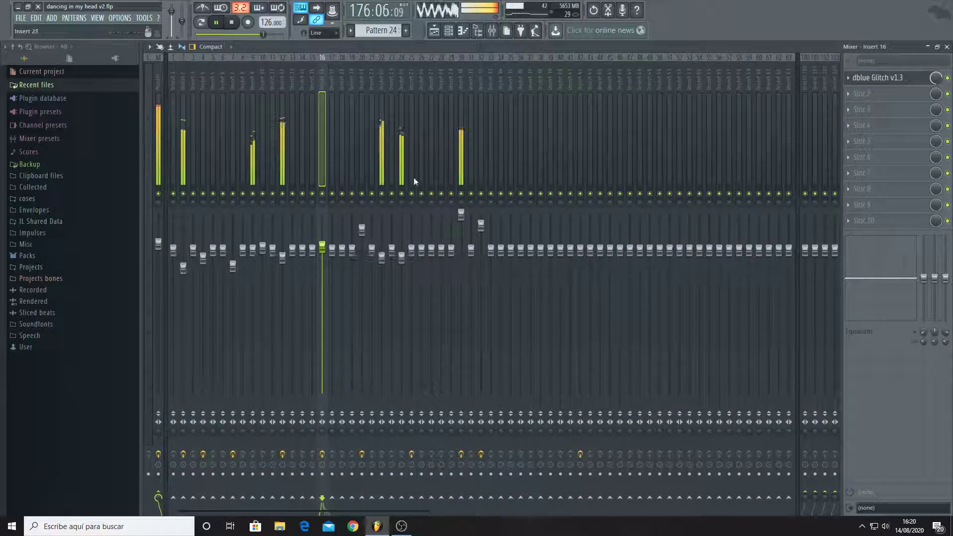
pyautogui.click(461, 125)
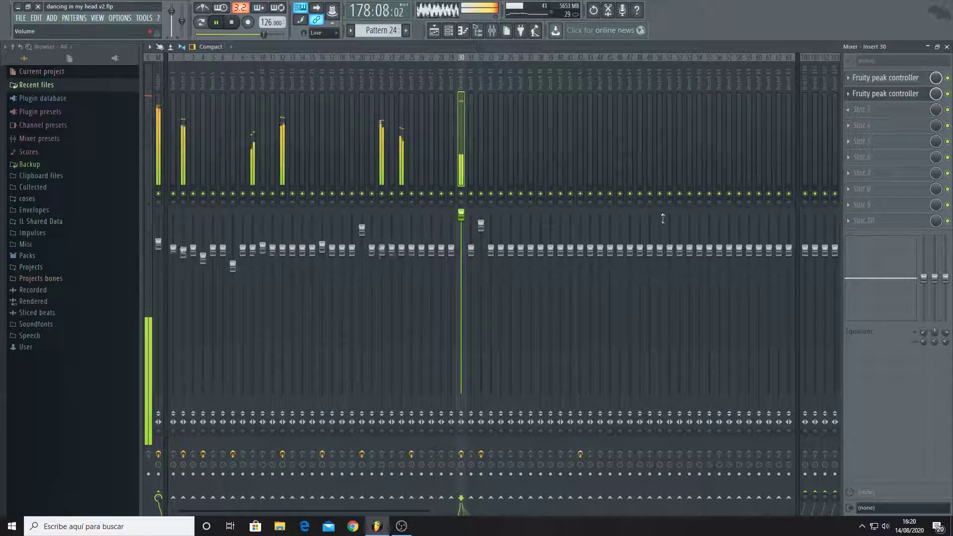
pyautogui.click(403, 159)
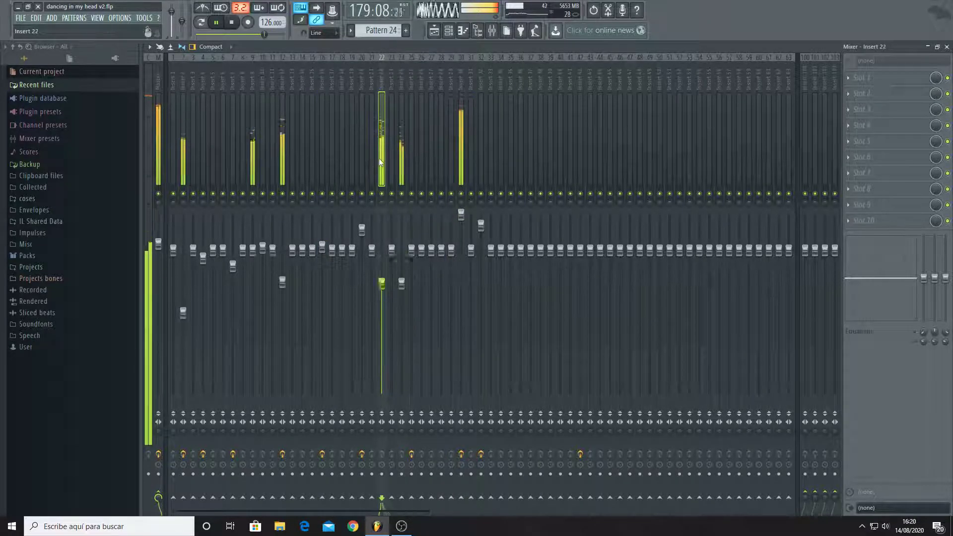
pyautogui.click(282, 166)
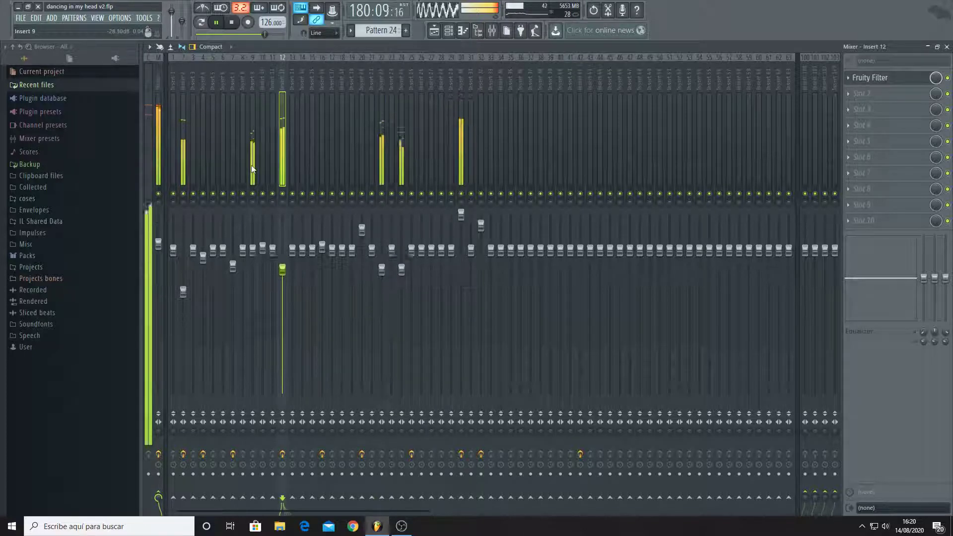
pyautogui.click(253, 169)
pyautogui.click(433, 31)
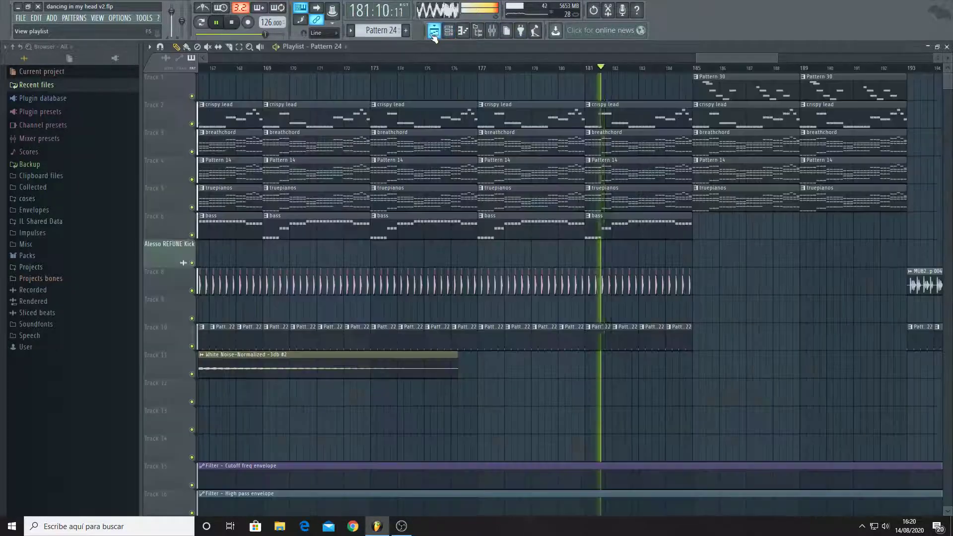
# Review the Pattern 30 melody at bar 185 in the piano roll, and return to the playlist
pyautogui.scroll(3, 561, 201)
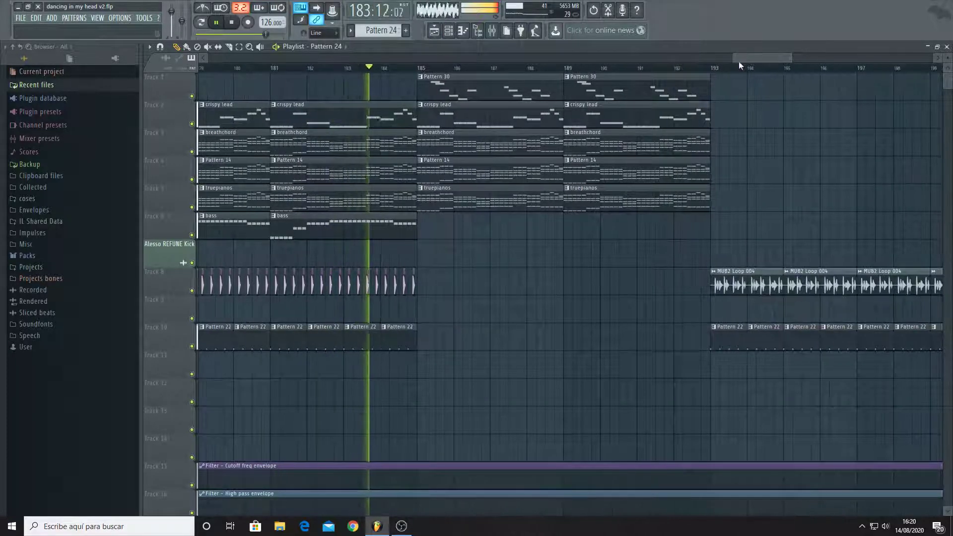
pyautogui.doubleClick(536, 87)
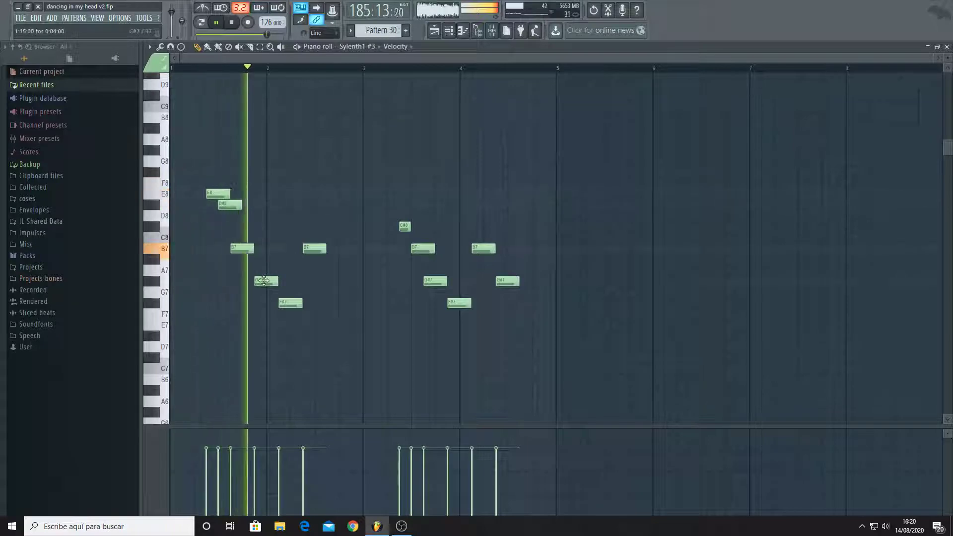
pyautogui.click(435, 30)
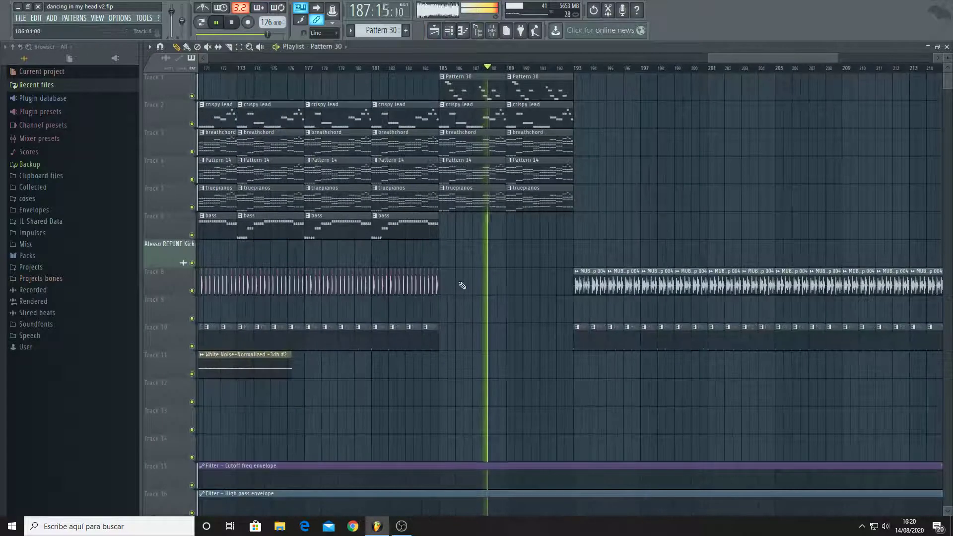
# Show the full arrangement with all its automation envelope tracks in the playlist
pyautogui.scroll(-4, 482, 284)
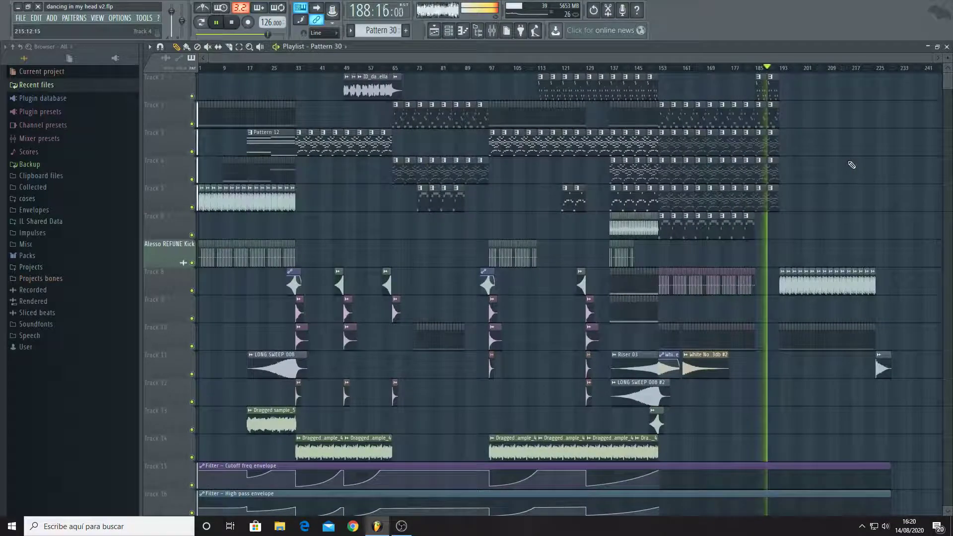
pyautogui.scroll(-4, 852, 165)
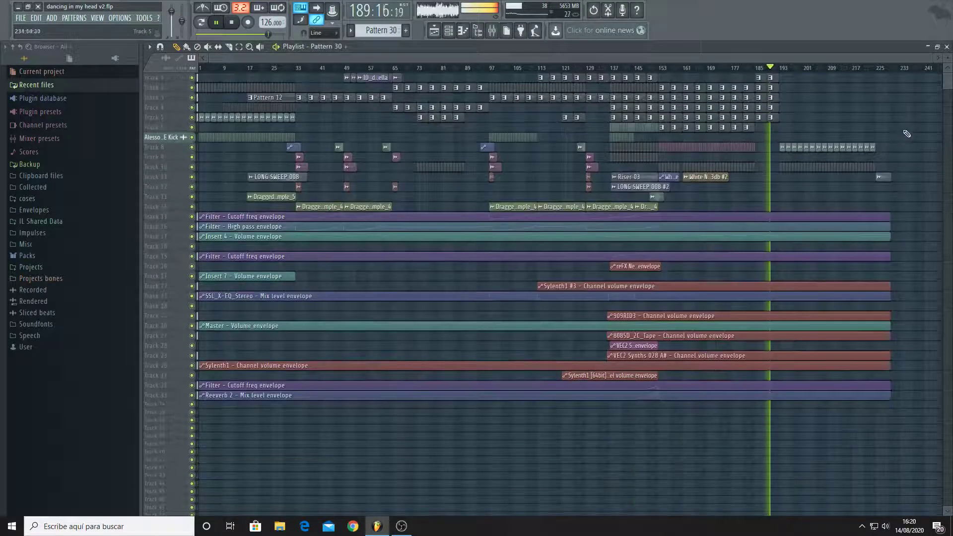
pyautogui.scroll(2, 909, 134)
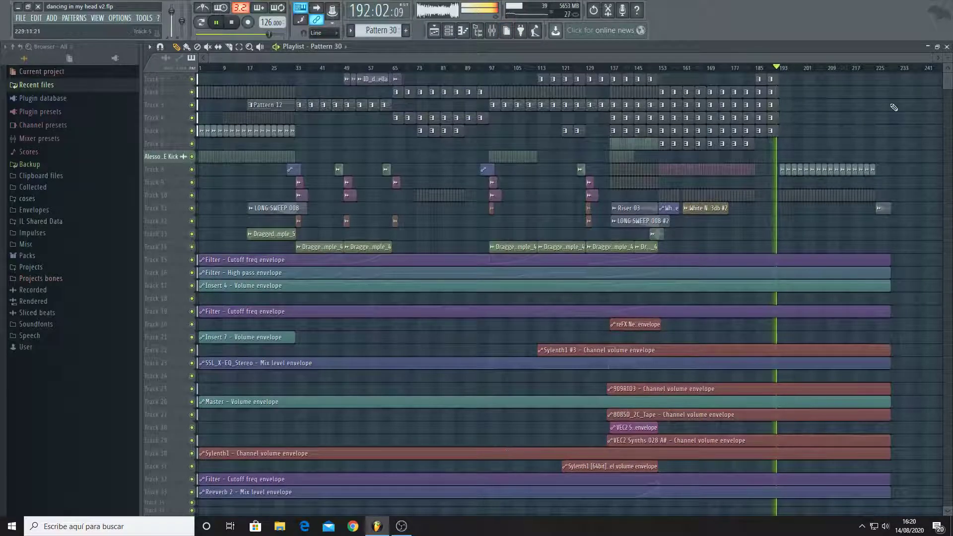
pyautogui.scroll(3, 902, 124)
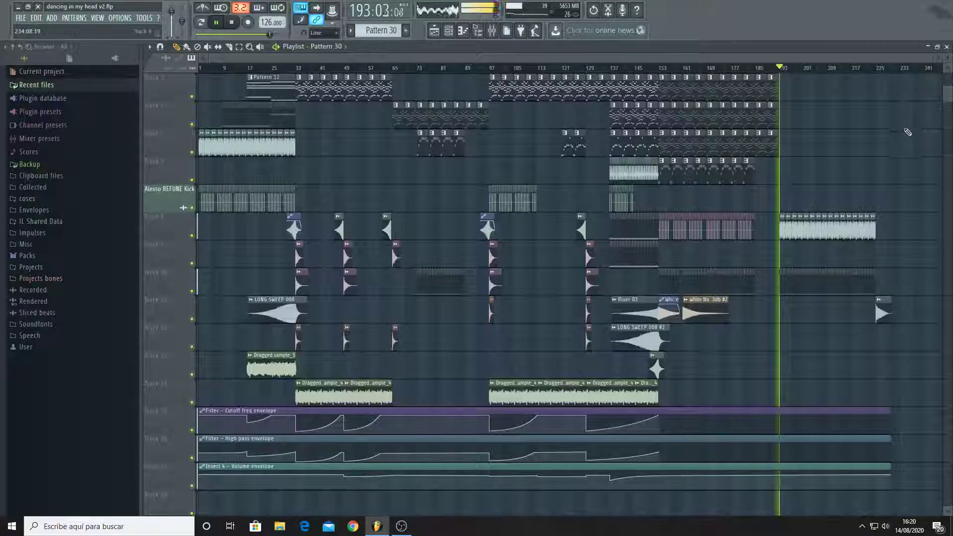
# Examine the outro from bar 193, with its MUB2 Loop 004, Pattern 22 and closing MUB2 ReverbFX 014 clips
pyautogui.scroll(2, 900, 162)
pyautogui.scroll(3, 692, 209)
pyautogui.scroll(3, 432, 223)
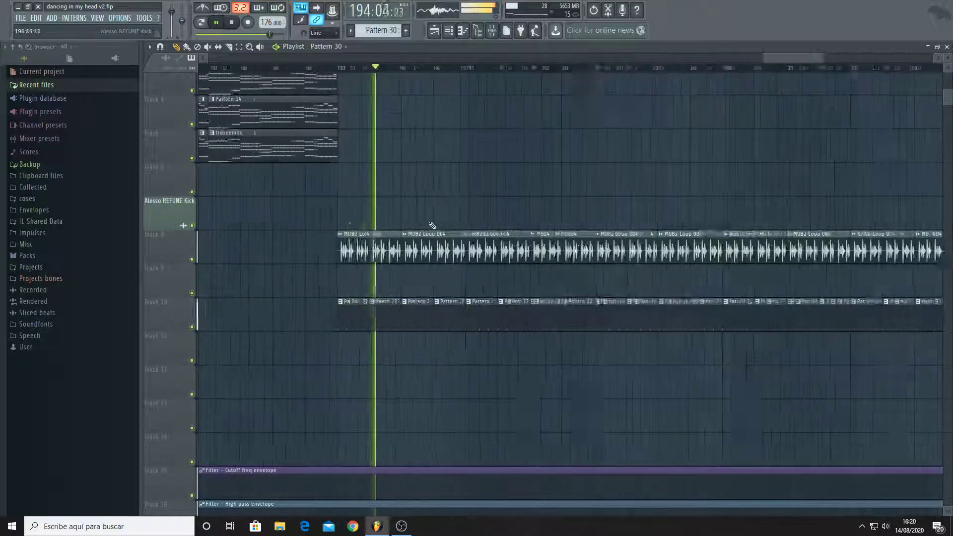
pyautogui.scroll(-4, 300, 215)
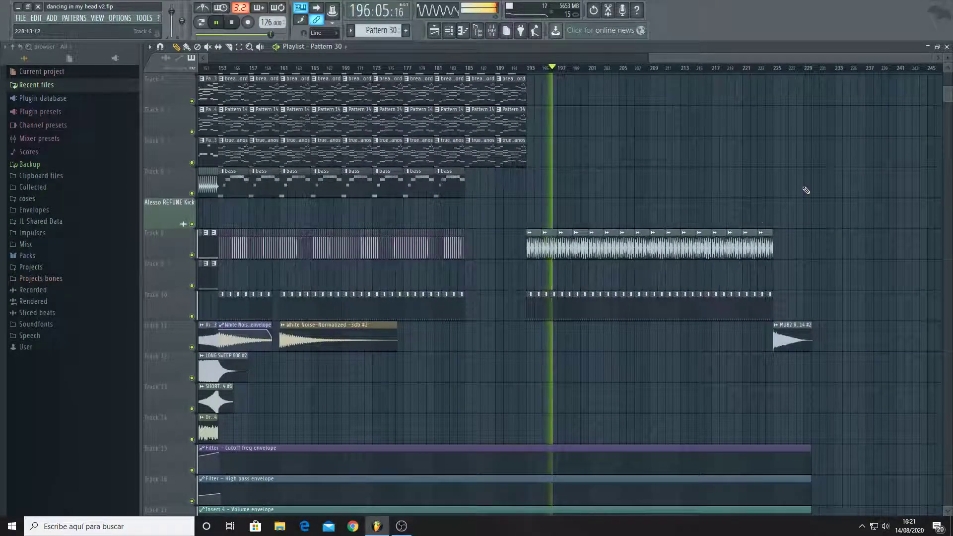
pyautogui.scroll(2, 806, 190)
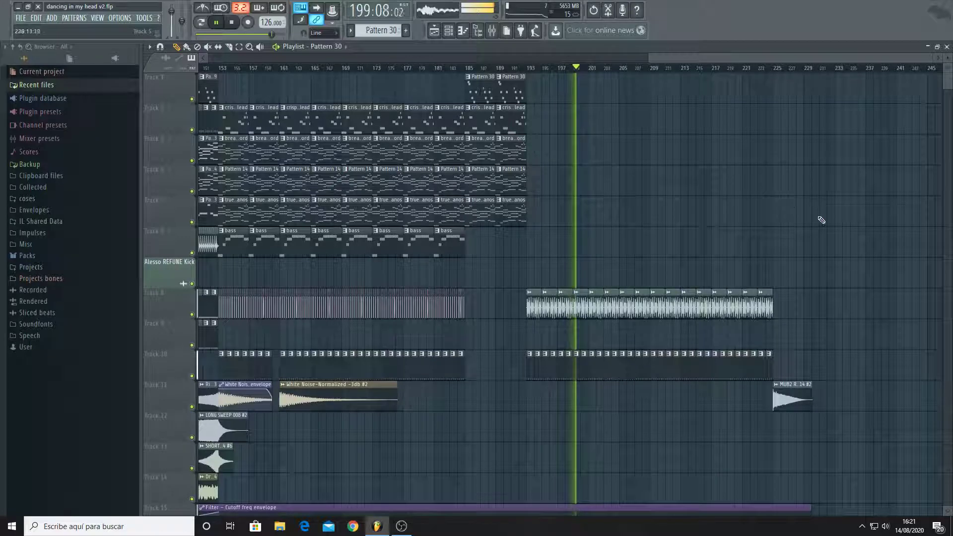
pyautogui.keyDown('ctrl'); pyautogui.scroll(2, 809, 362); pyautogui.keyUp('ctrl')
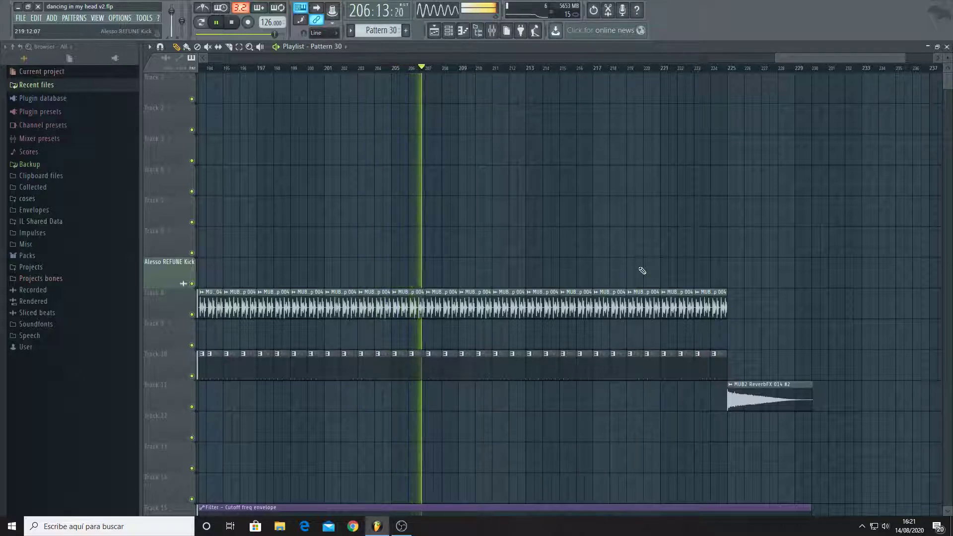
# Show all channels in the channel rack, look through the whole list down to the automation channels, and close the rack
pyautogui.press('F6')
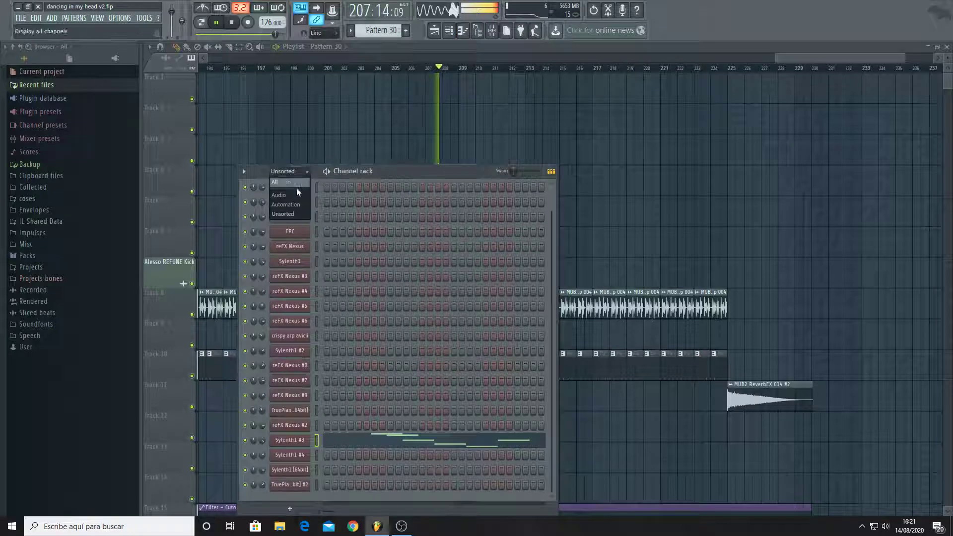
pyautogui.click(297, 184)
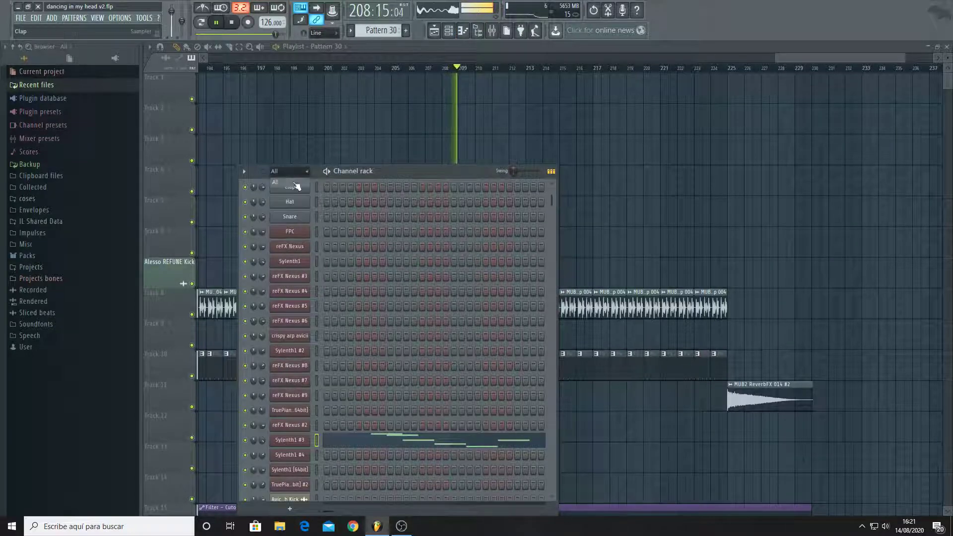
pyautogui.moveTo(553, 198); pyautogui.dragTo(550, 495)
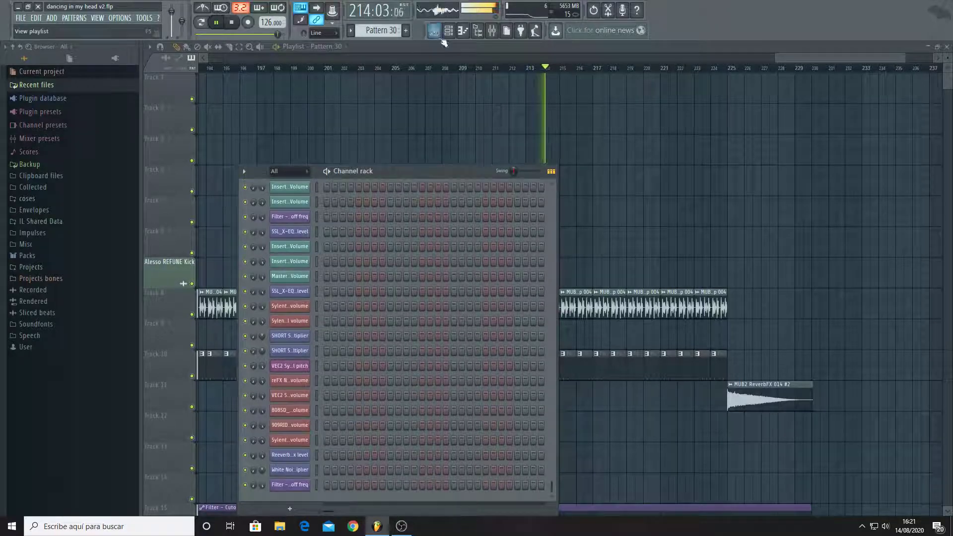
pyautogui.click(449, 32)
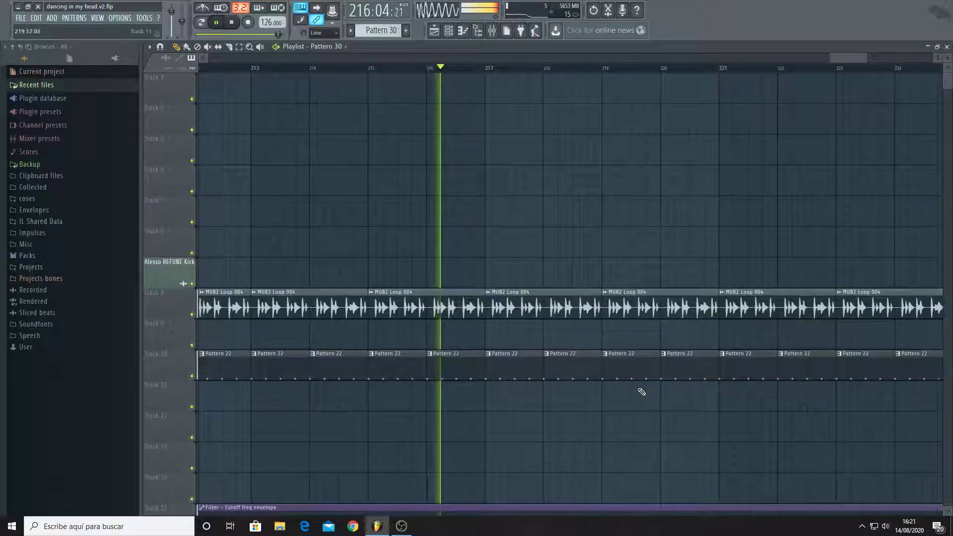
# Review the outro's Pattern 22 kick notes in the piano roll, and return to the playlist showing the full arrangement
pyautogui.doubleClick(524, 370)
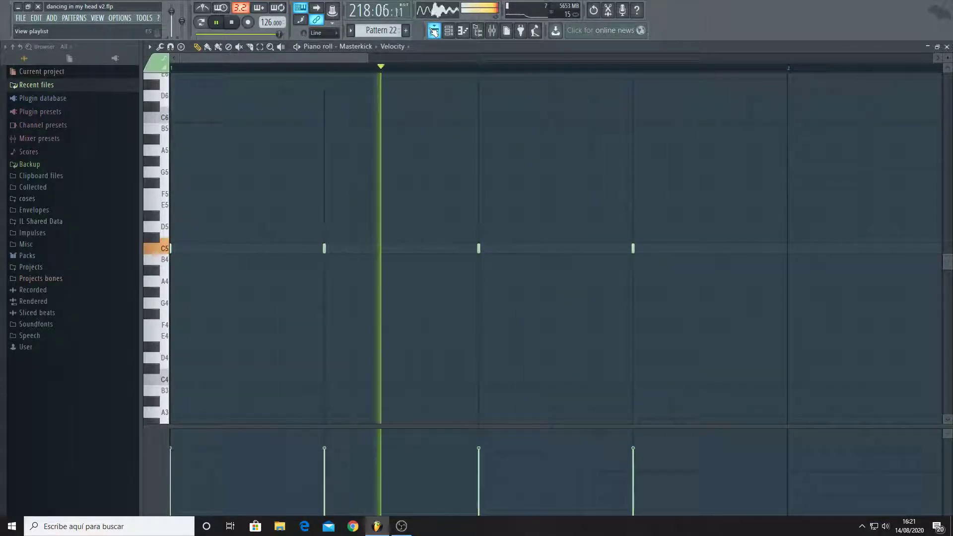
pyautogui.click(434, 31)
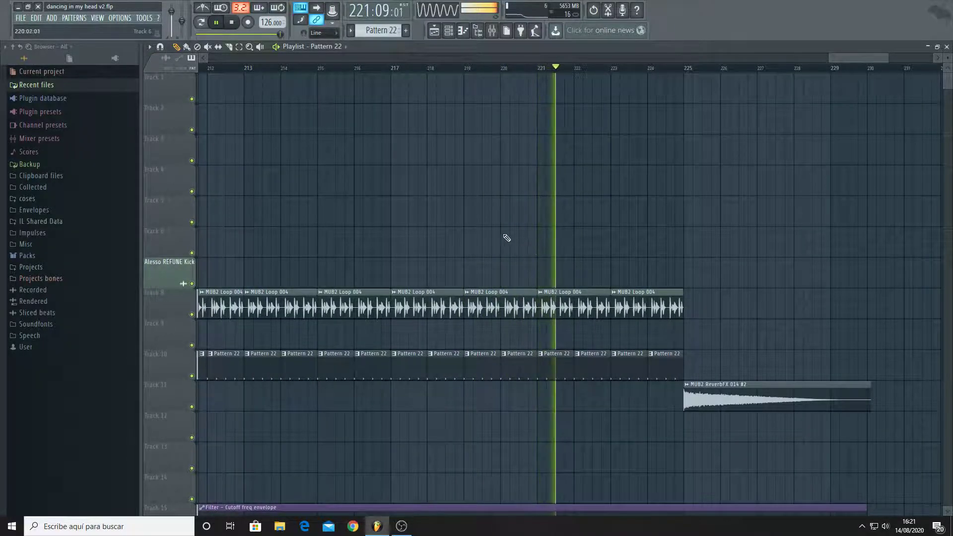
pyautogui.scroll(-5, 511, 240)
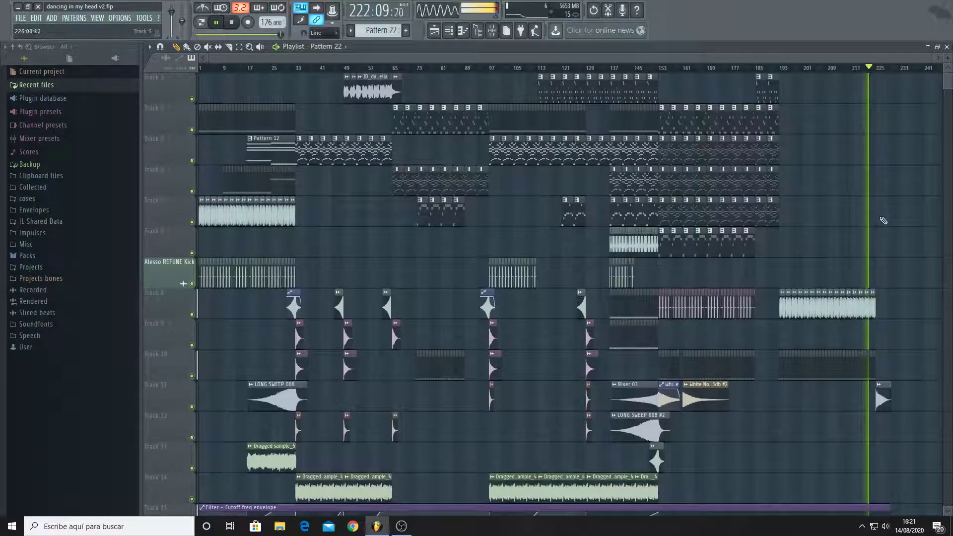